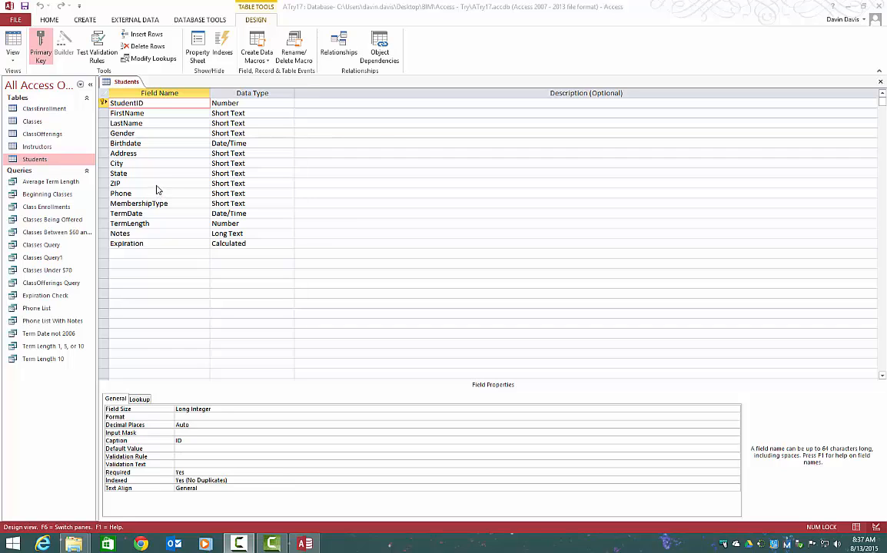
- Start the Lookup Wizard for the Gender field's data type and choose to type in the lookup values
{"action": "left_click", "coordinate": [152, 135]}
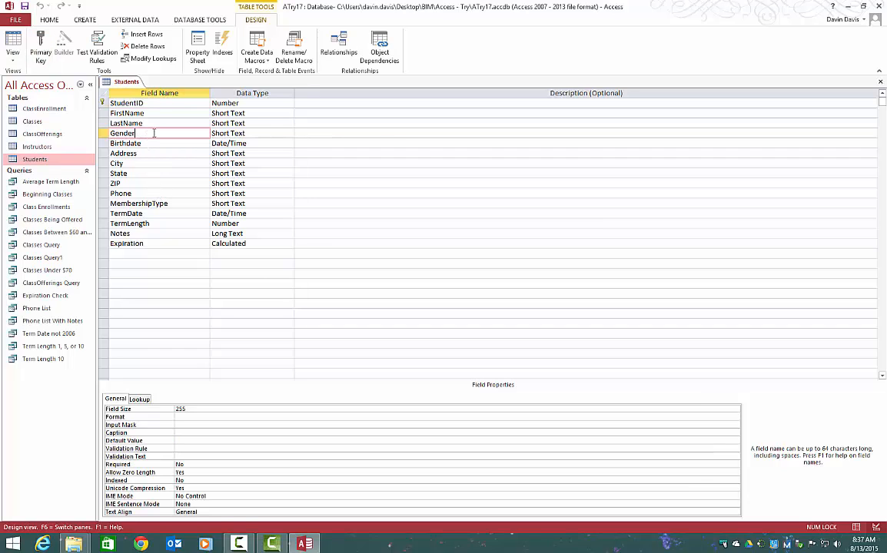
{"action": "left_click", "coordinate": [288, 134]}
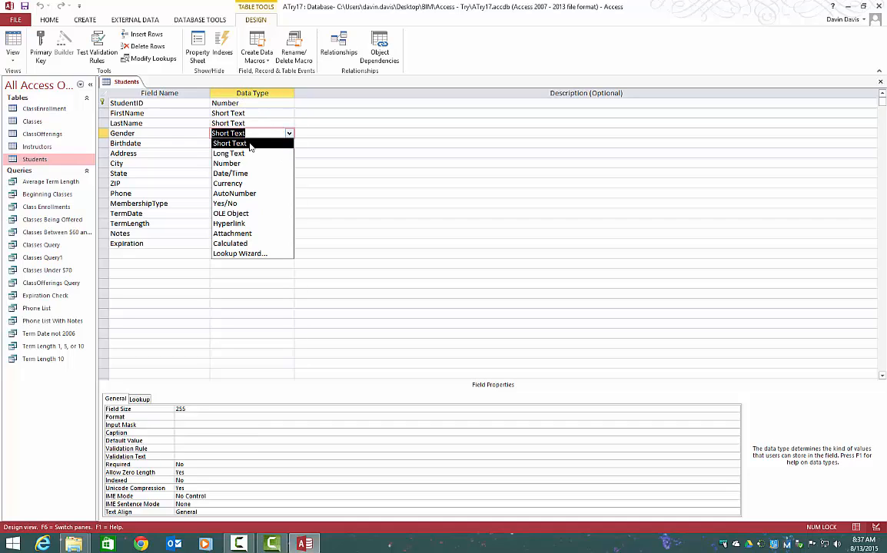
{"action": "left_click", "coordinate": [248, 256]}
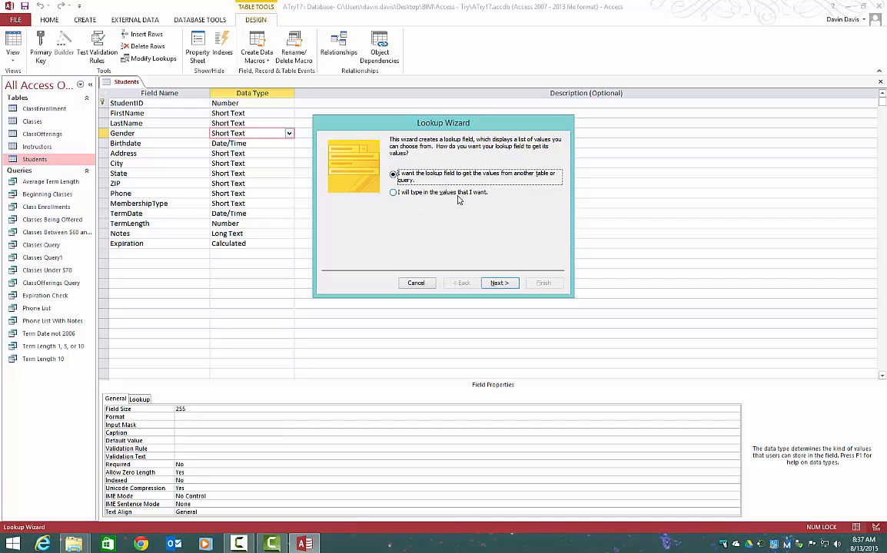
{"action": "left_click", "coordinate": [411, 193]}
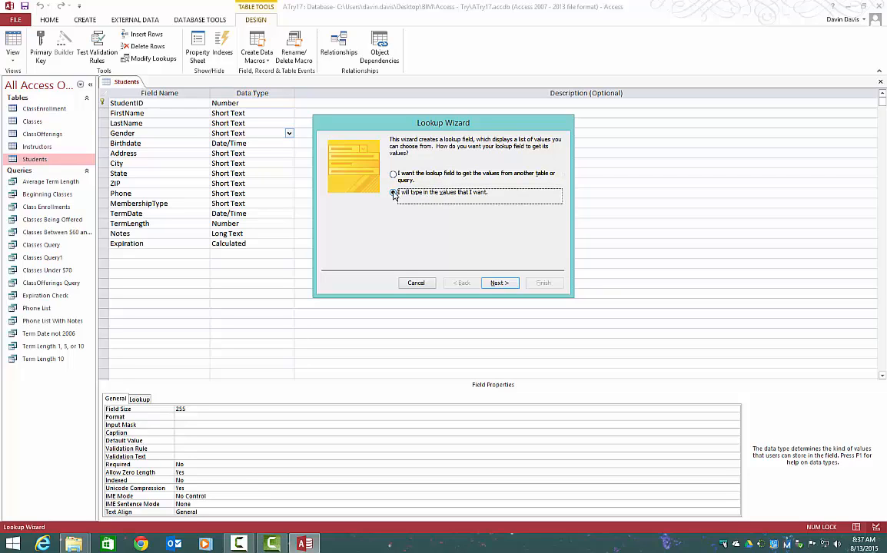
{"action": "left_click", "coordinate": [497, 283]}
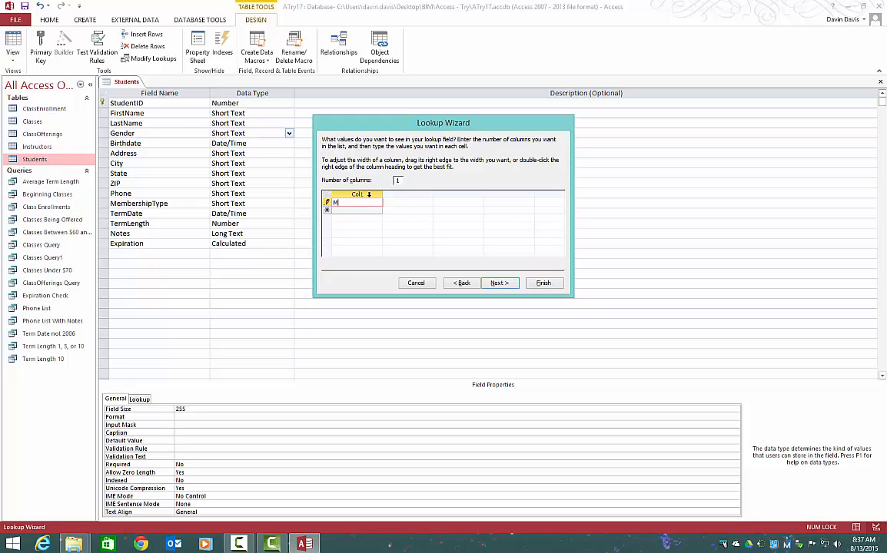
- Enter Male and Female as the lookup values, limit entries to the list, and finish the Gender lookup
{"action": "key", "text": "Return"}
{"action": "type", "text": "Female"}
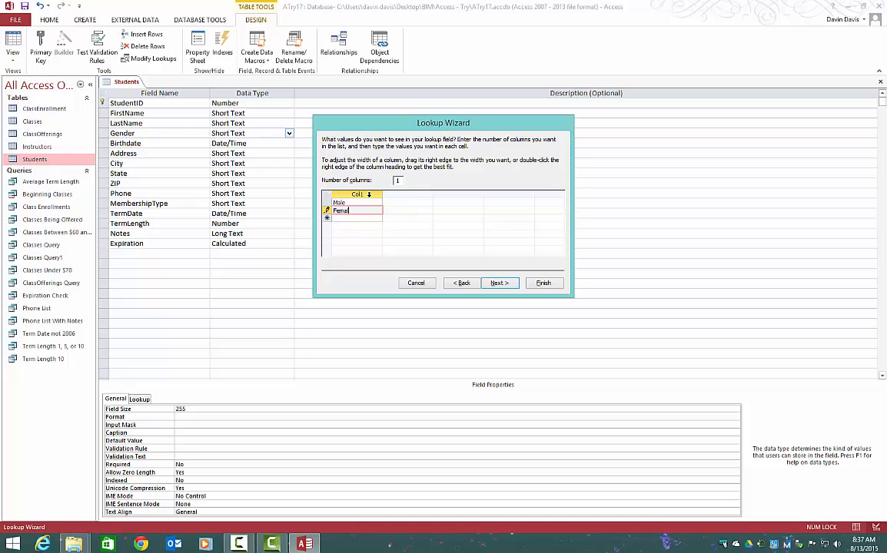
{"action": "left_click", "coordinate": [499, 283]}
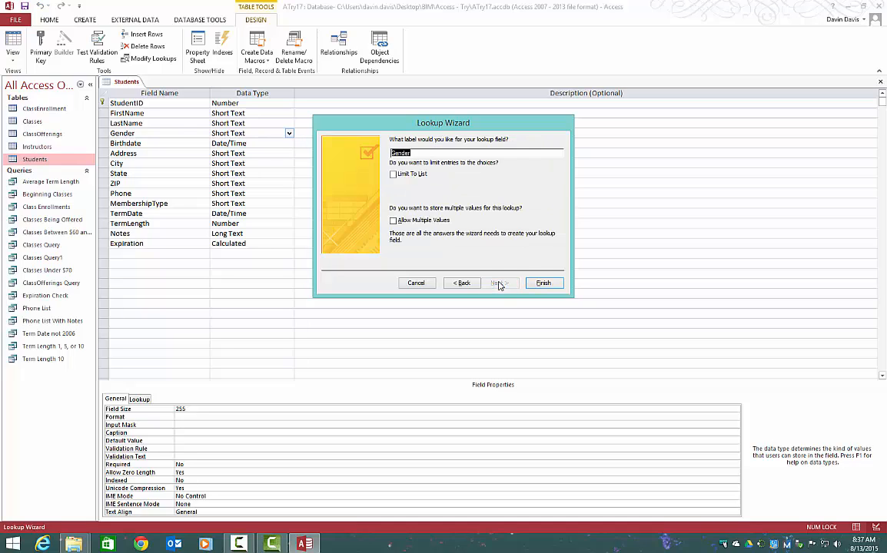
{"action": "left_click", "coordinate": [394, 174]}
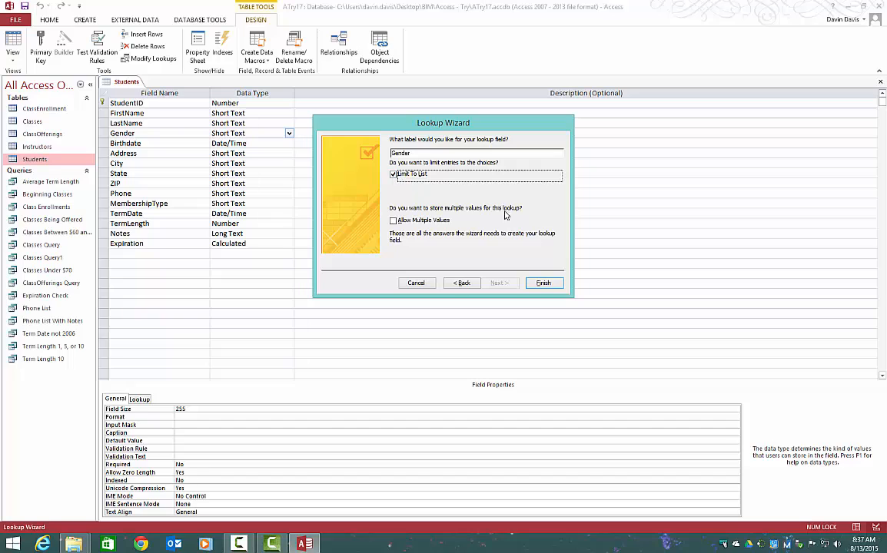
{"action": "left_click", "coordinate": [540, 283]}
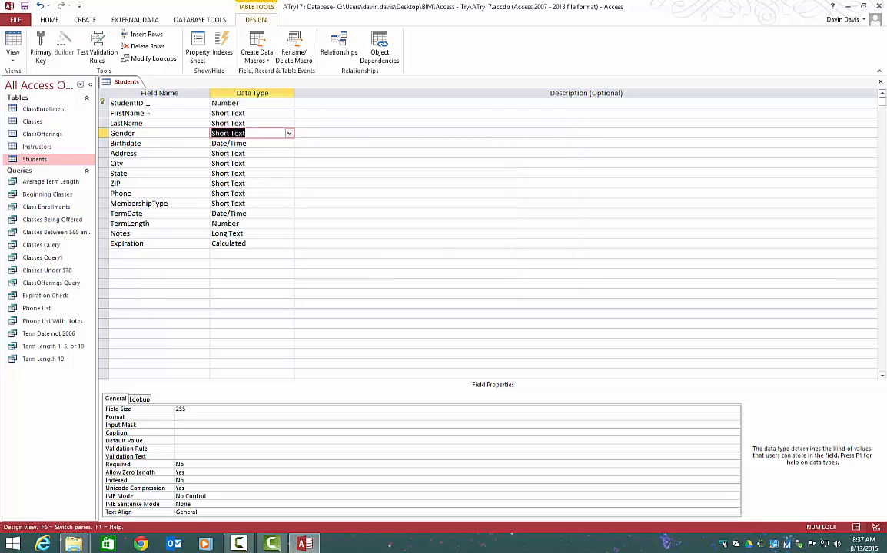
- Switch the Students table to Datasheet View, saving the design changes
{"action": "right_click", "coordinate": [116, 81]}
{"action": "left_click", "coordinate": [157, 142]}
{"action": "left_click", "coordinate": [423, 304]}
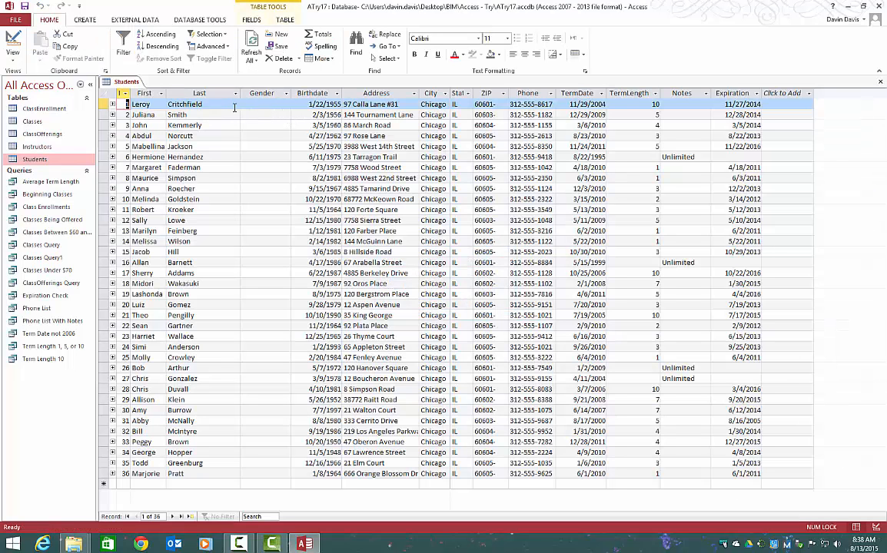
- Set Gender to Male, Female and Male for the first three student records in order, and close the Students table
{"action": "left_click", "coordinate": [269, 105]}
{"action": "left_click", "coordinate": [284, 106]}
{"action": "left_click", "coordinate": [252, 114]}
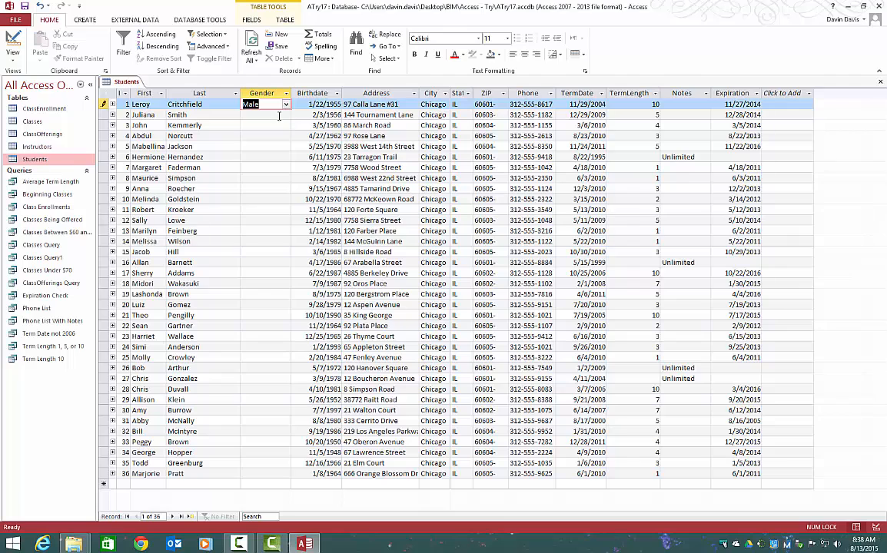
{"action": "left_click", "coordinate": [261, 114]}
{"action": "left_click", "coordinate": [285, 114]}
{"action": "left_click", "coordinate": [275, 136]}
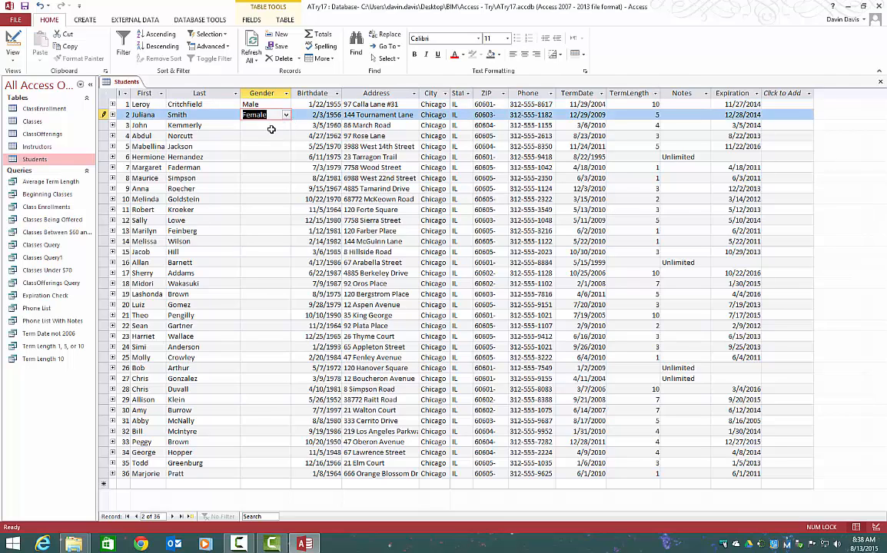
{"action": "left_click", "coordinate": [276, 125]}
{"action": "left_click", "coordinate": [286, 125]}
{"action": "left_click", "coordinate": [279, 137]}
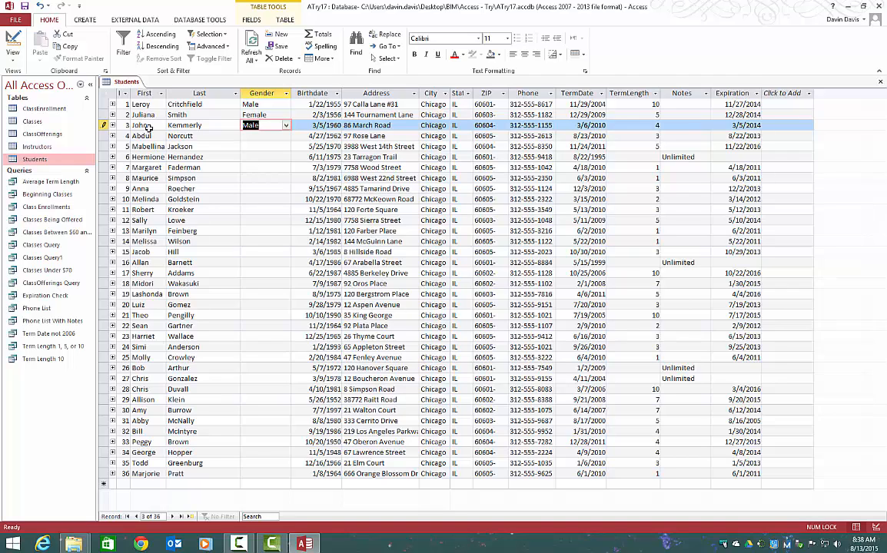
{"action": "right_click", "coordinate": [110, 82]}
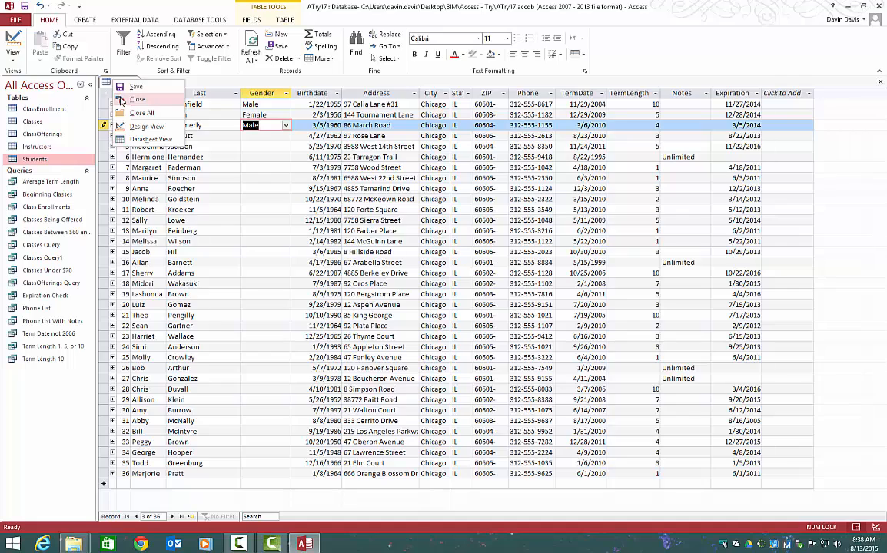
{"action": "left_click", "coordinate": [135, 109]}
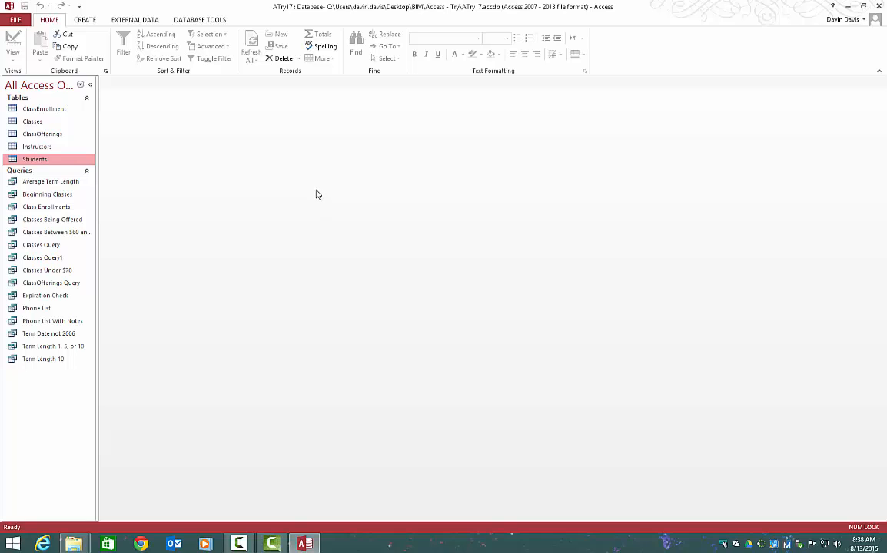
- Delete the relationship between the Classes and ClassOfferings tables and close the Relationships window
{"action": "left_click", "coordinate": [201, 21]}
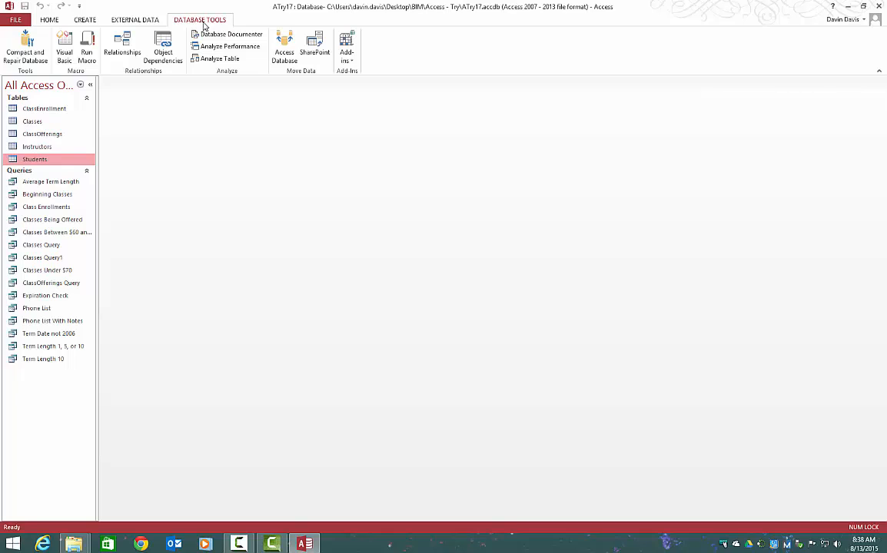
{"action": "left_click", "coordinate": [131, 48]}
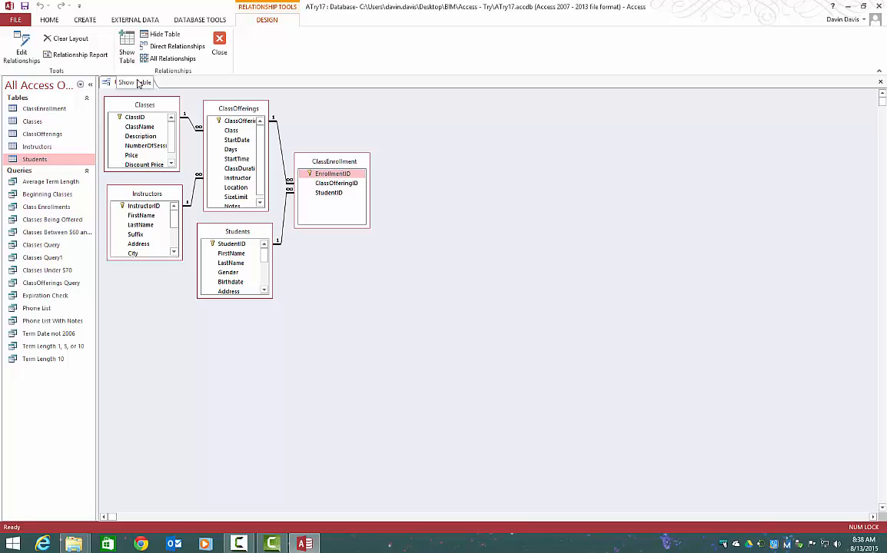
{"action": "left_click", "coordinate": [190, 123]}
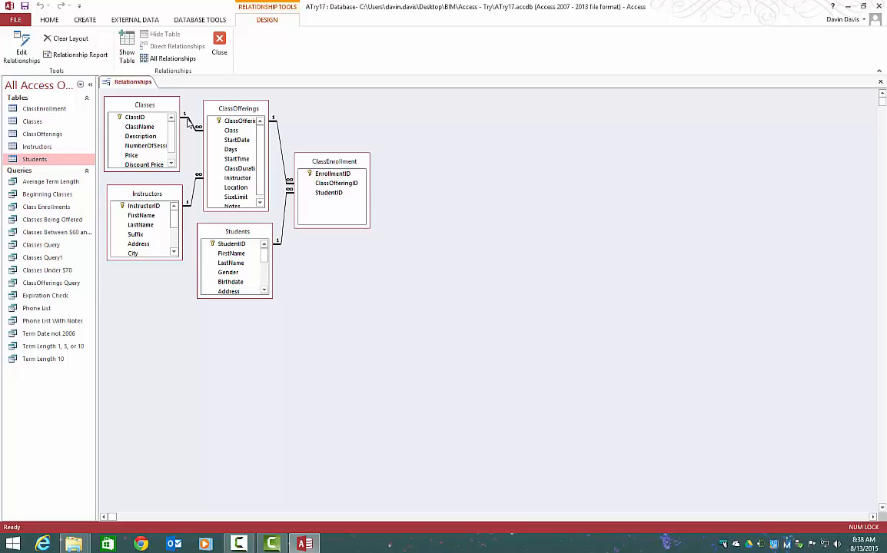
{"action": "key", "text": "Delete"}
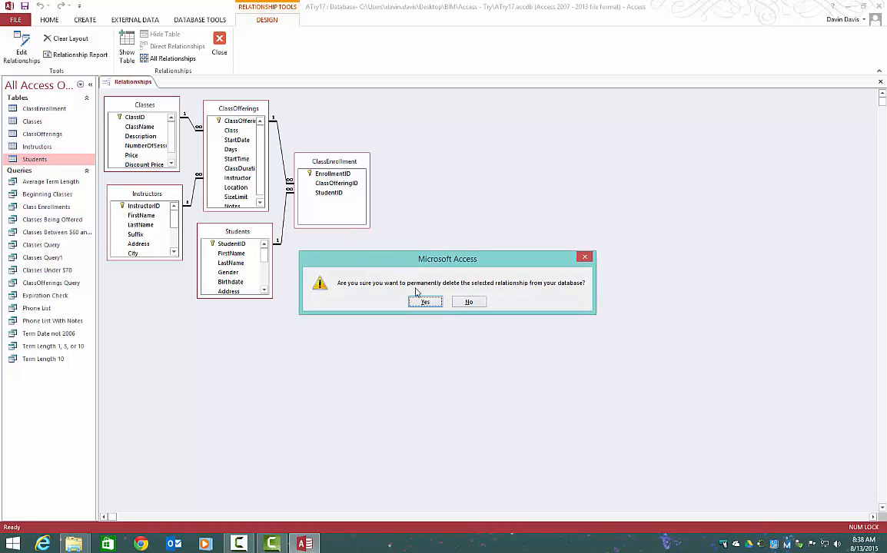
{"action": "left_click", "coordinate": [425, 302]}
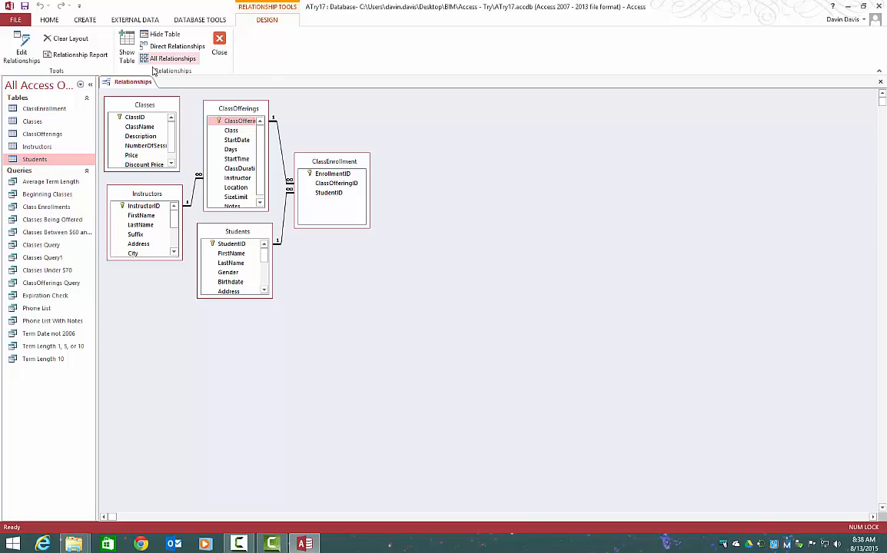
{"action": "left_click", "coordinate": [219, 46]}
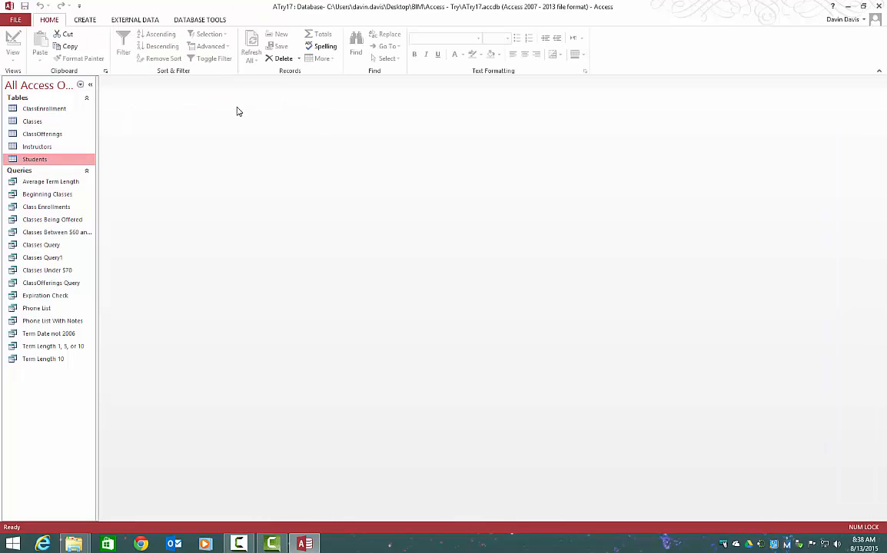
- Reopen the Relationships window to check the links between Classes and ClassOfferings, and close it
{"action": "left_click", "coordinate": [173, 20]}
{"action": "left_click", "coordinate": [132, 47]}
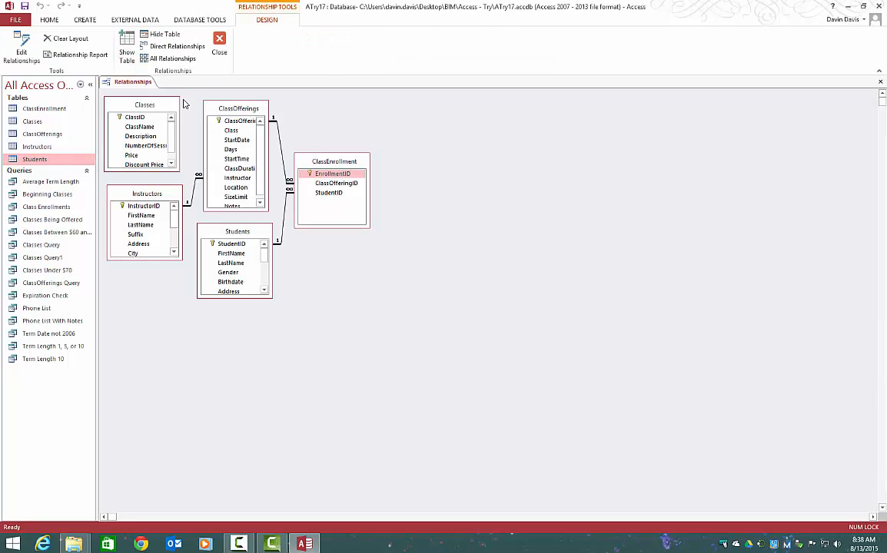
{"action": "left_click", "coordinate": [219, 46]}
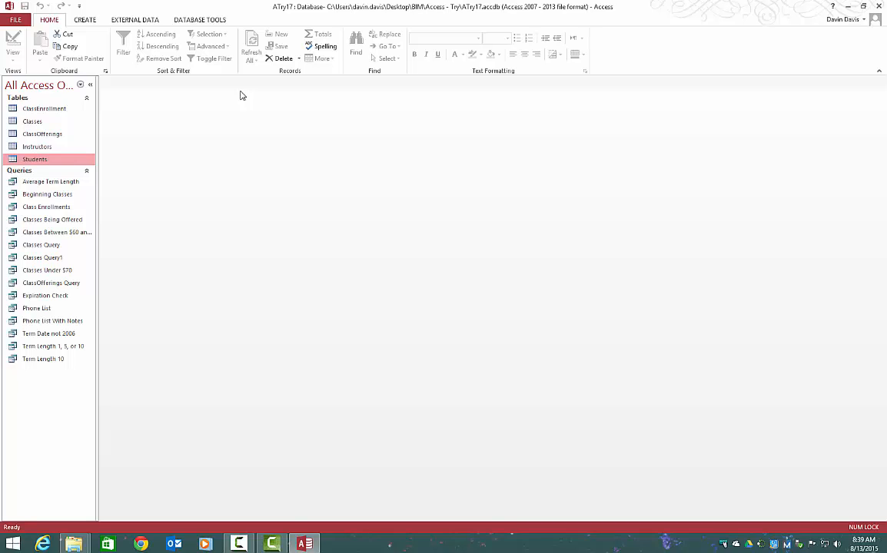
- Open ClassOfferings in Design View and start the Lookup Wizard for the Class field, with values from another table or query
{"action": "left_click", "coordinate": [49, 135]}
{"action": "right_click", "coordinate": [49, 135]}
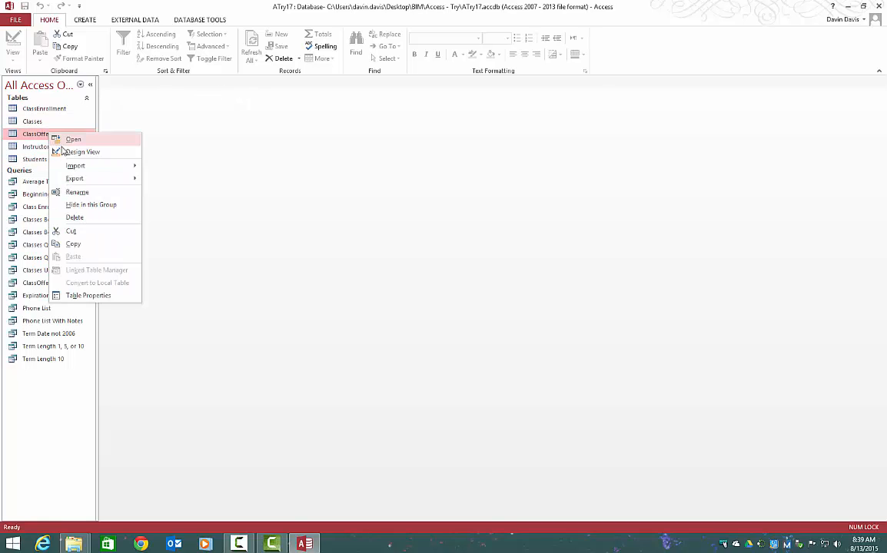
{"action": "left_click", "coordinate": [77, 151]}
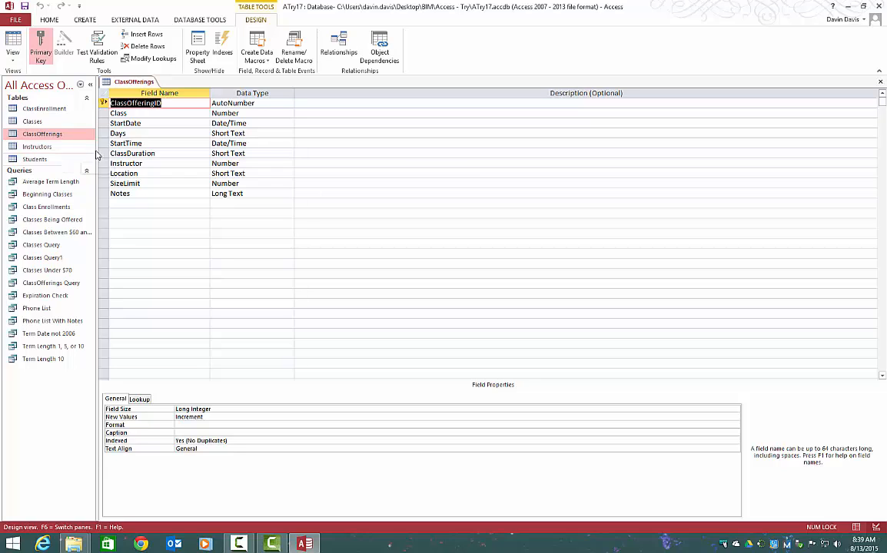
{"action": "left_click", "coordinate": [265, 113]}
{"action": "left_click", "coordinate": [290, 114]}
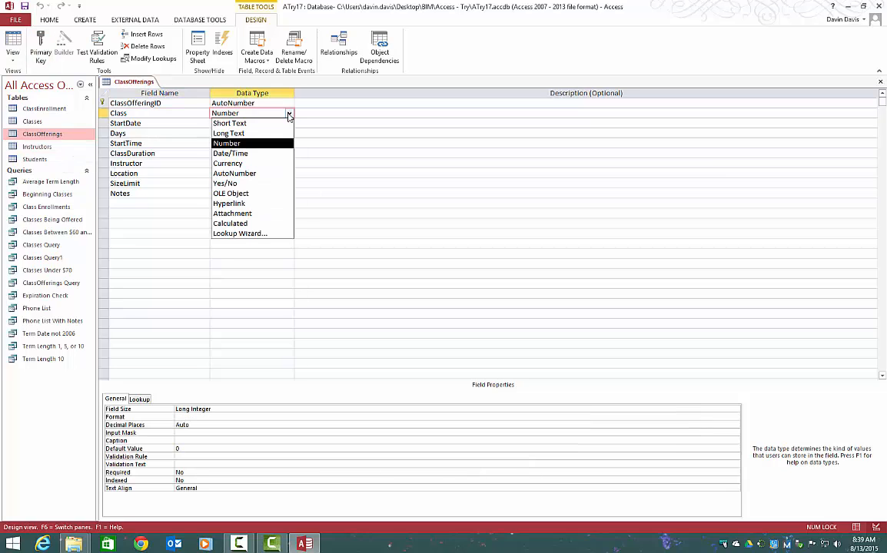
{"action": "left_click", "coordinate": [250, 231]}
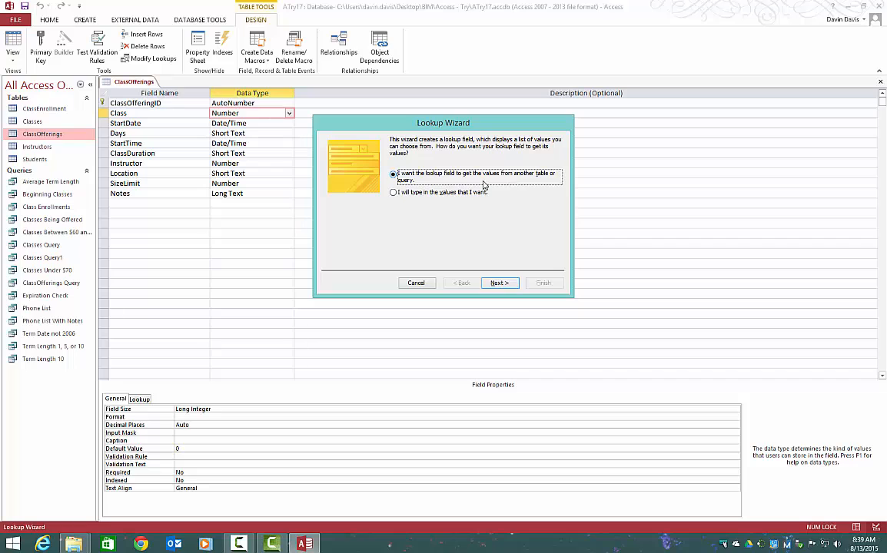
{"action": "left_click", "coordinate": [500, 282]}
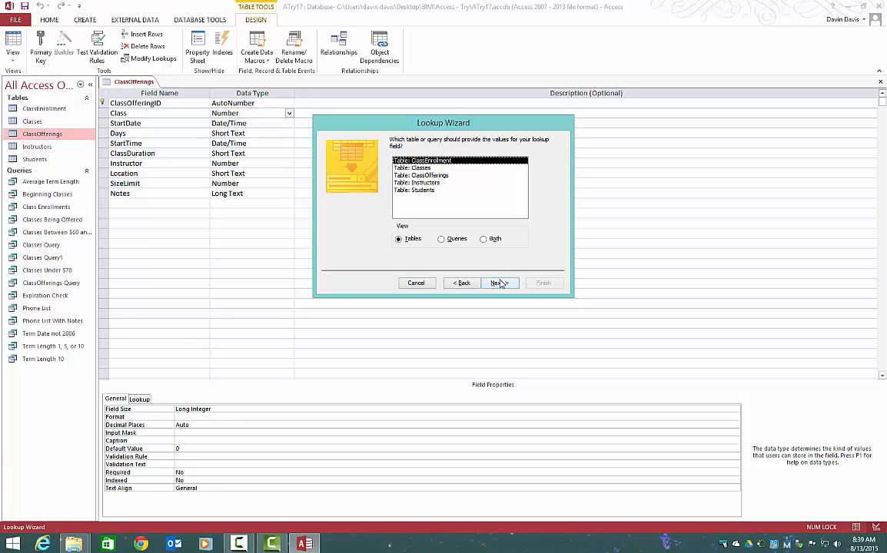
- Choose the Classes table as the source of the lookup values
{"action": "left_click", "coordinate": [427, 168]}
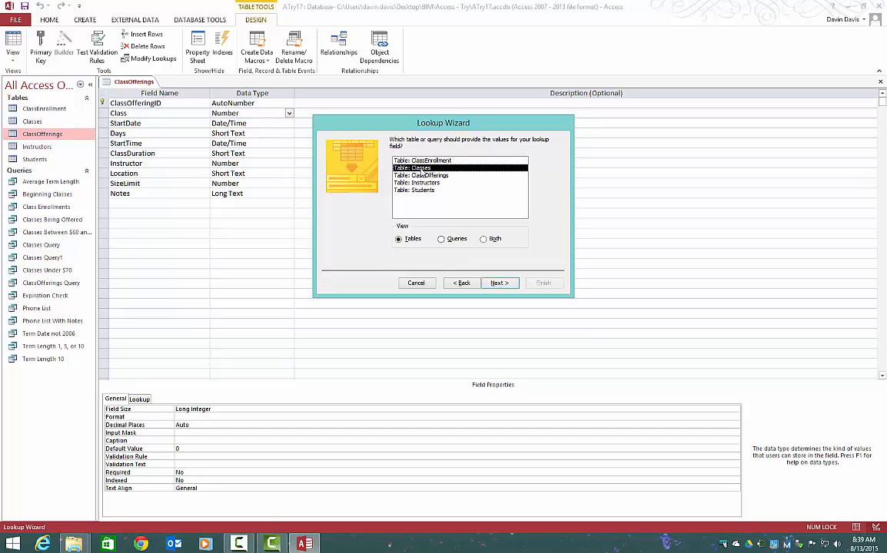
{"action": "left_click", "coordinate": [442, 240]}
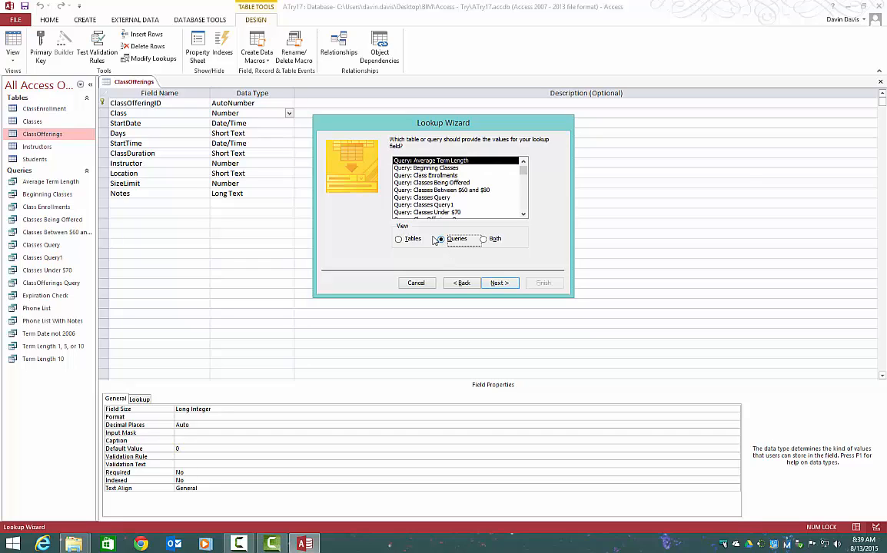
{"action": "left_click", "coordinate": [398, 239]}
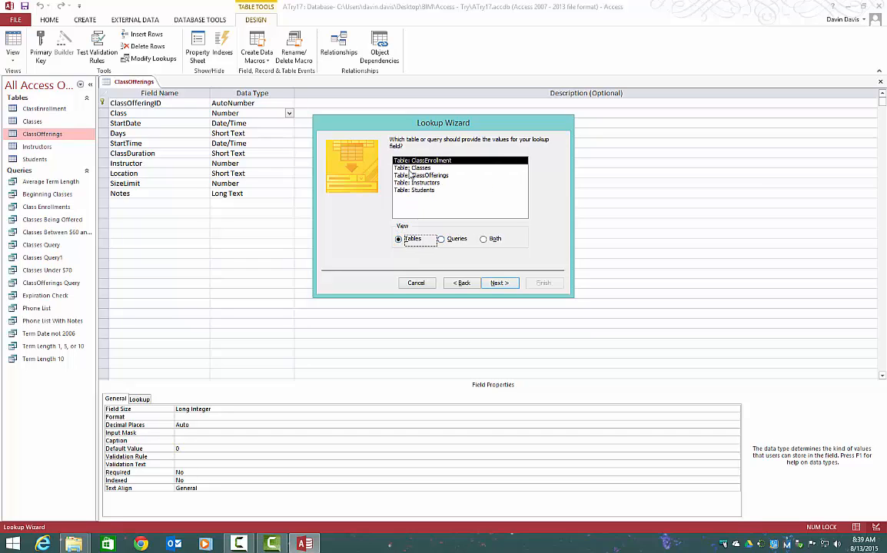
{"action": "left_click", "coordinate": [411, 168]}
{"action": "left_click", "coordinate": [493, 283]}
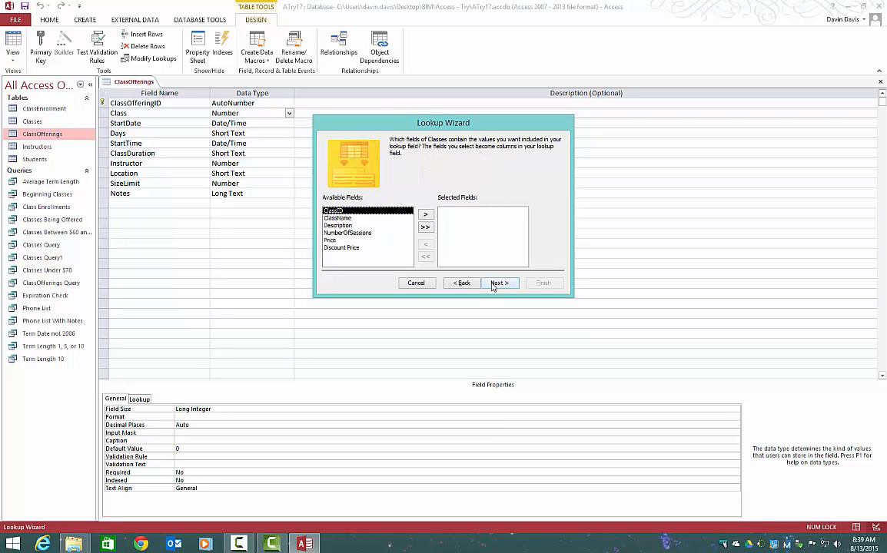
- Include the ClassName field in the lookup and sort the list by ClassName in ascending order
{"action": "double_click", "coordinate": [342, 219]}
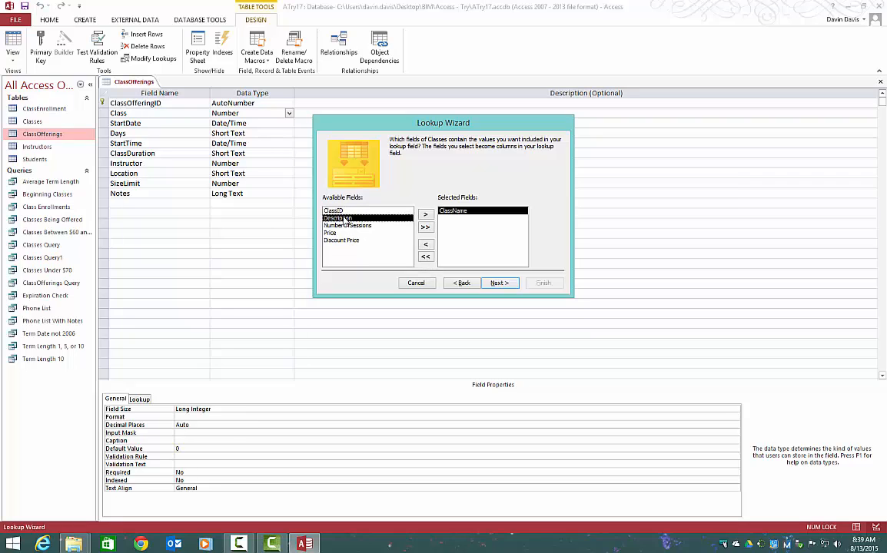
{"action": "left_click", "coordinate": [492, 285]}
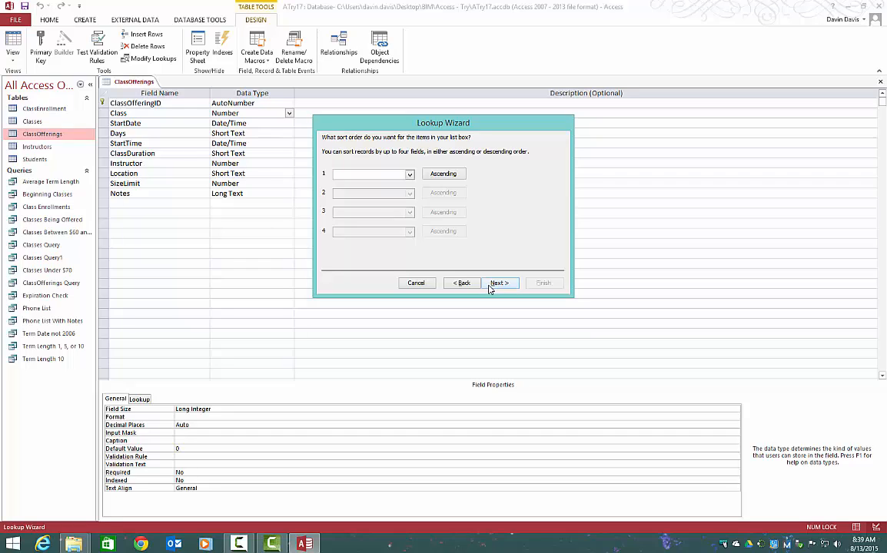
{"action": "left_click", "coordinate": [410, 174]}
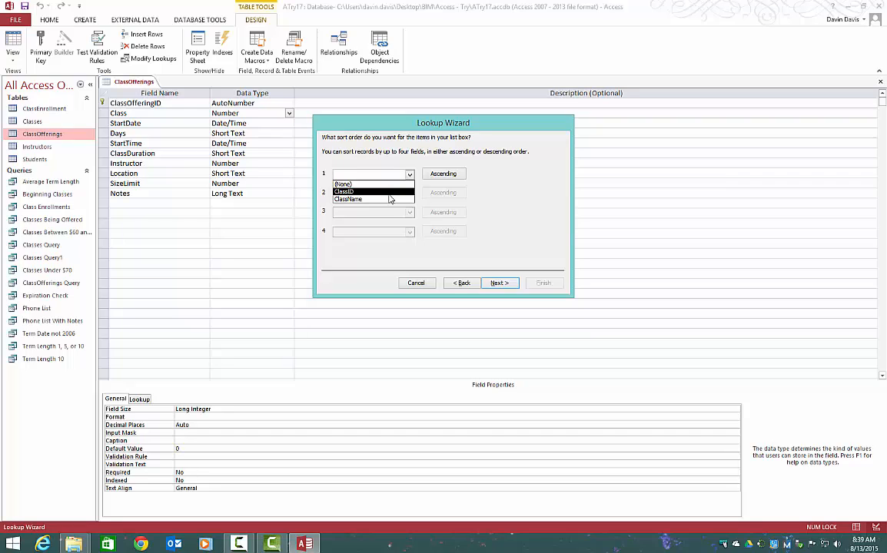
{"action": "left_click", "coordinate": [390, 199]}
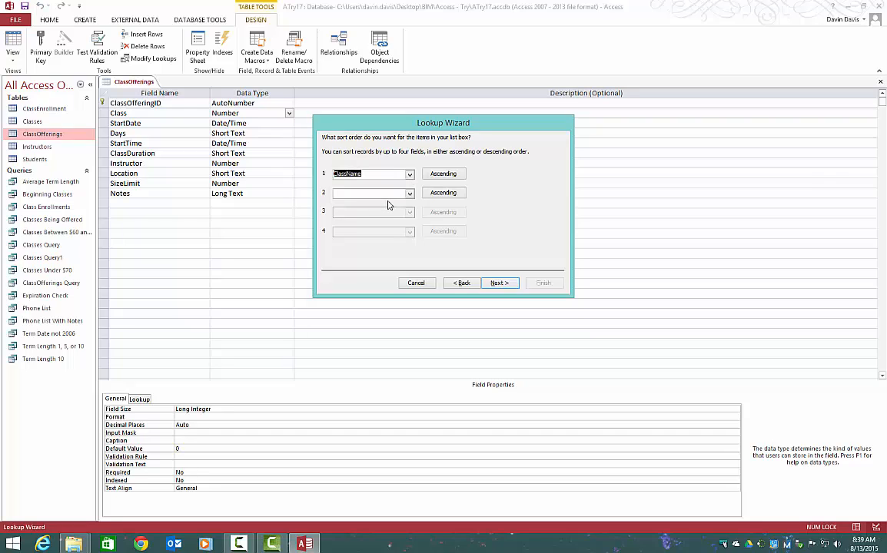
{"action": "left_click", "coordinate": [449, 174]}
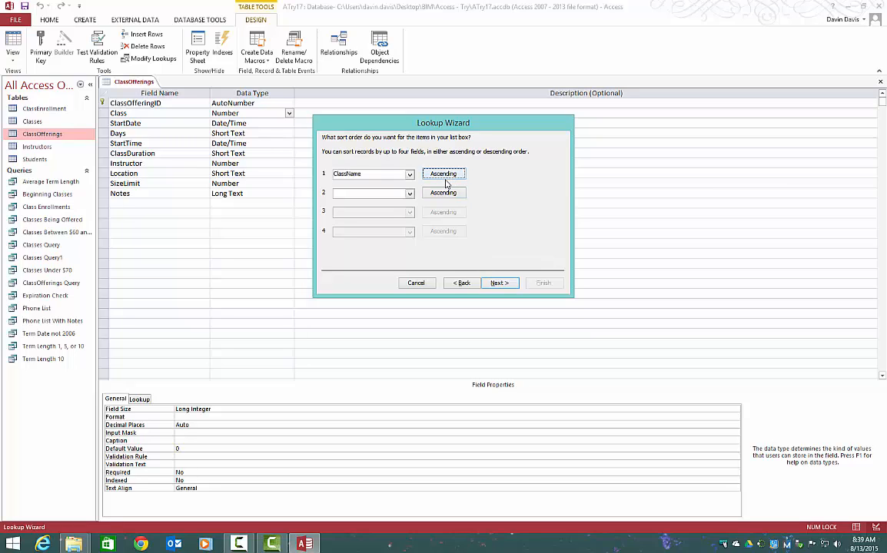
{"action": "left_click", "coordinate": [497, 285]}
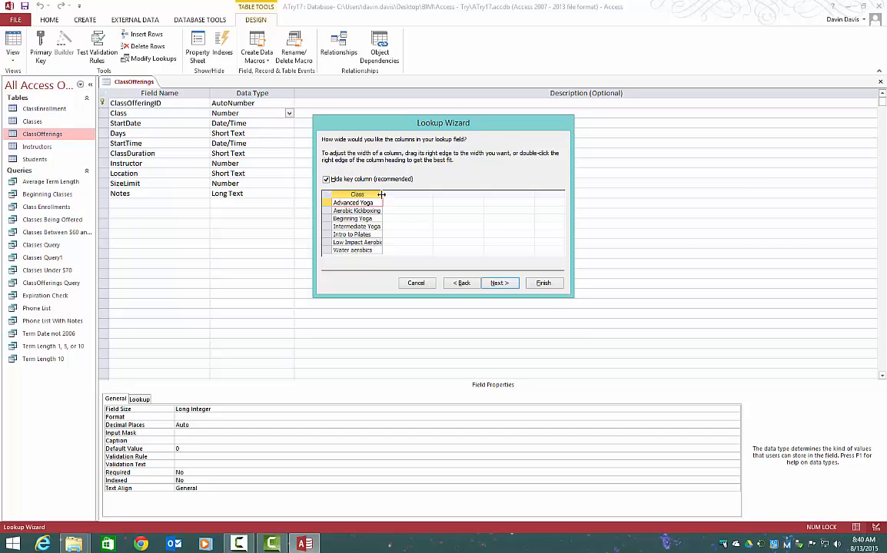
- Widen the lookup column to fit the class names, finish the wizard with the label Class, and save the table
{"action": "left_click_drag", "start_coordinate": [381, 195], "coordinate": [388, 195]}
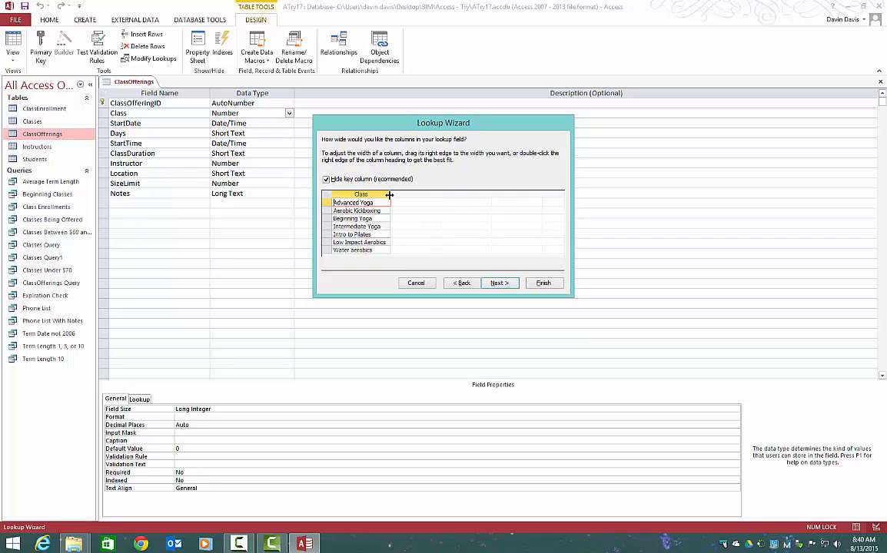
{"action": "left_click_drag", "start_coordinate": [390, 193], "coordinate": [388, 195]}
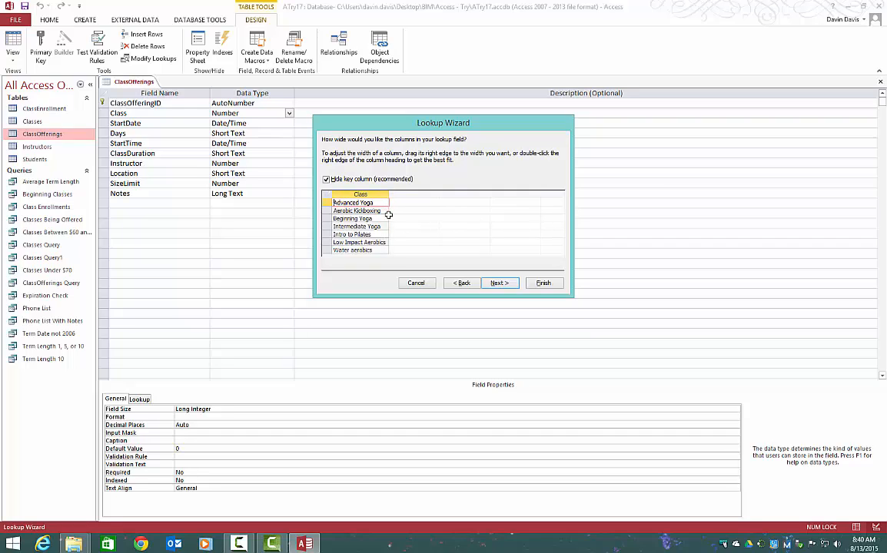
{"action": "left_click", "coordinate": [500, 283]}
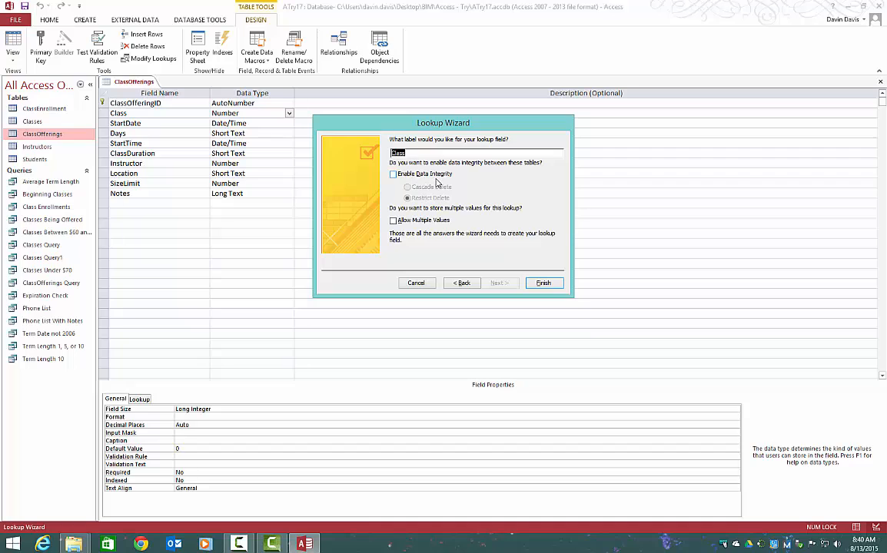
{"action": "left_click", "coordinate": [529, 286]}
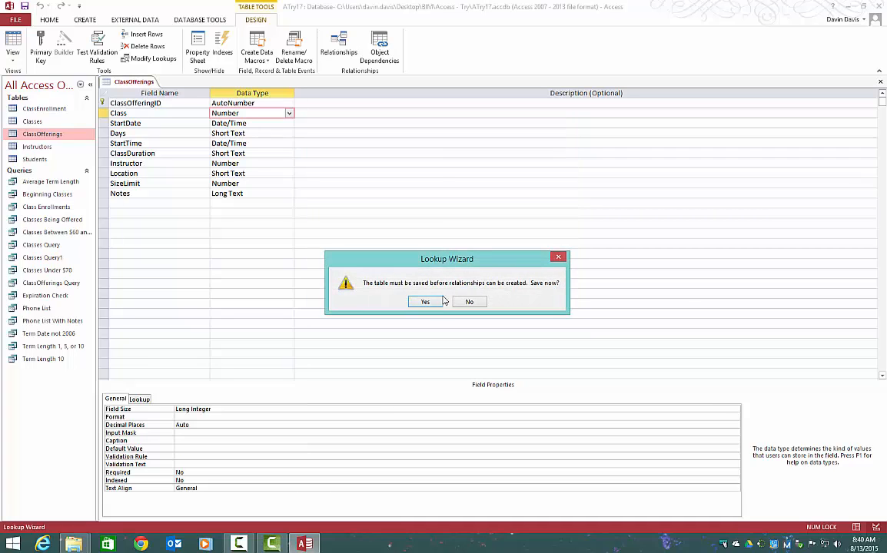
{"action": "left_click", "coordinate": [428, 301]}
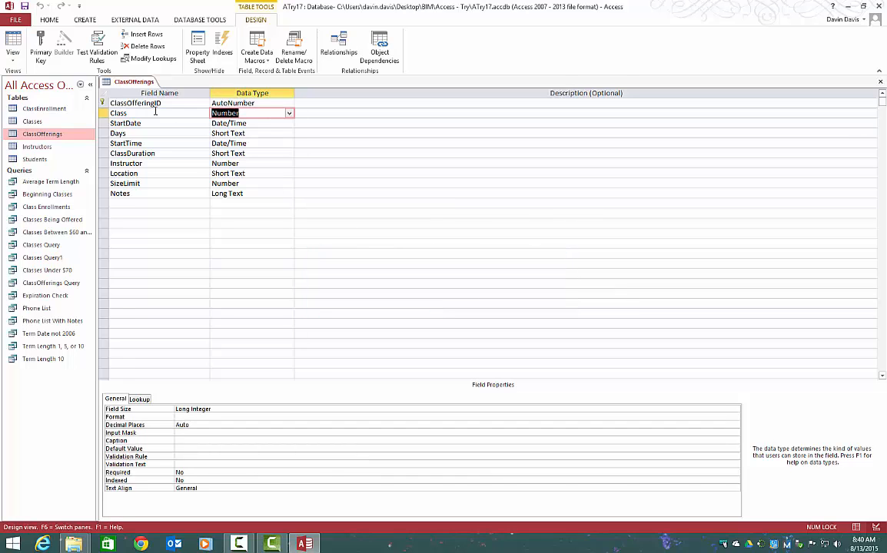
- View ClassOfferings in Datasheet View, examine the first record's Class choices, and open the Classes table to compare them
{"action": "right_click", "coordinate": [131, 83]}
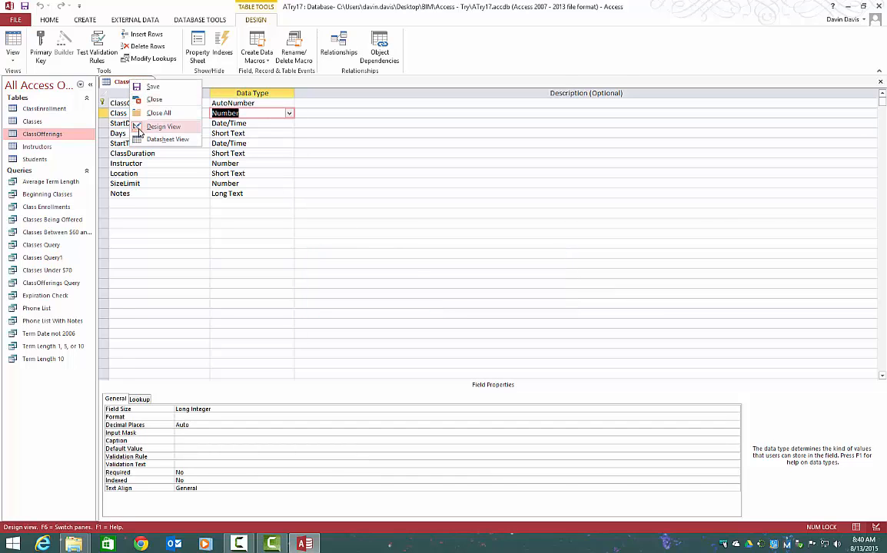
{"action": "left_click", "coordinate": [165, 139]}
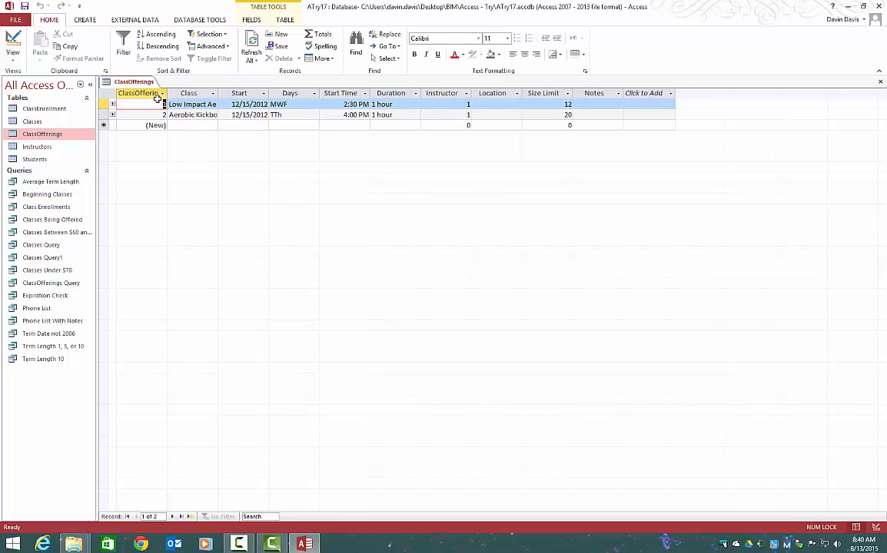
{"action": "left_click", "coordinate": [194, 104]}
{"action": "left_click", "coordinate": [213, 104]}
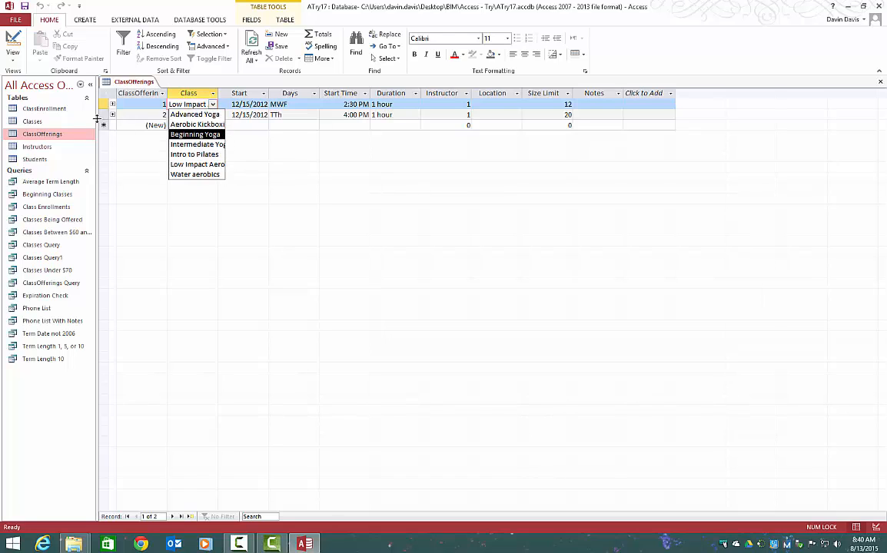
{"action": "left_click", "coordinate": [68, 125]}
{"action": "double_click", "coordinate": [67, 125]}
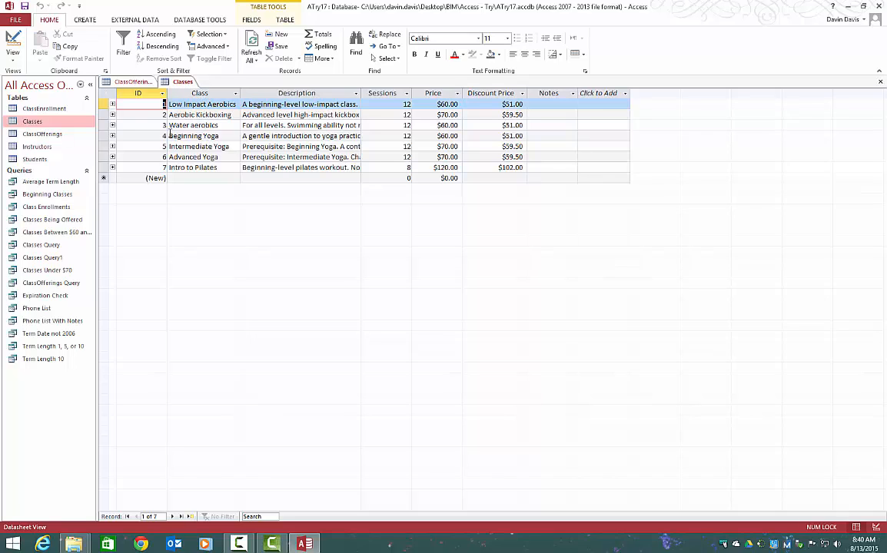
- Return to ClassOfferings and choose Low Impact Aerobics as the Class of the first record
{"action": "left_click", "coordinate": [133, 81]}
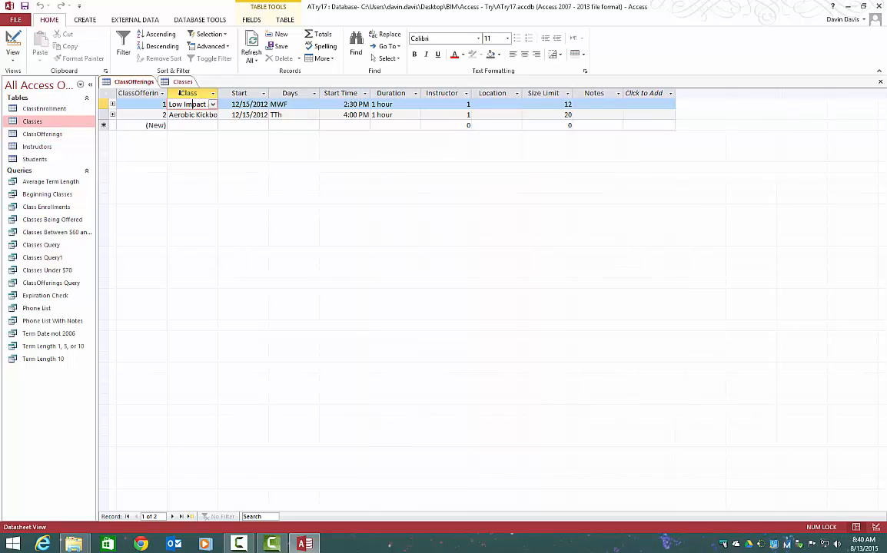
{"action": "left_click", "coordinate": [214, 106]}
{"action": "left_click", "coordinate": [192, 164]}
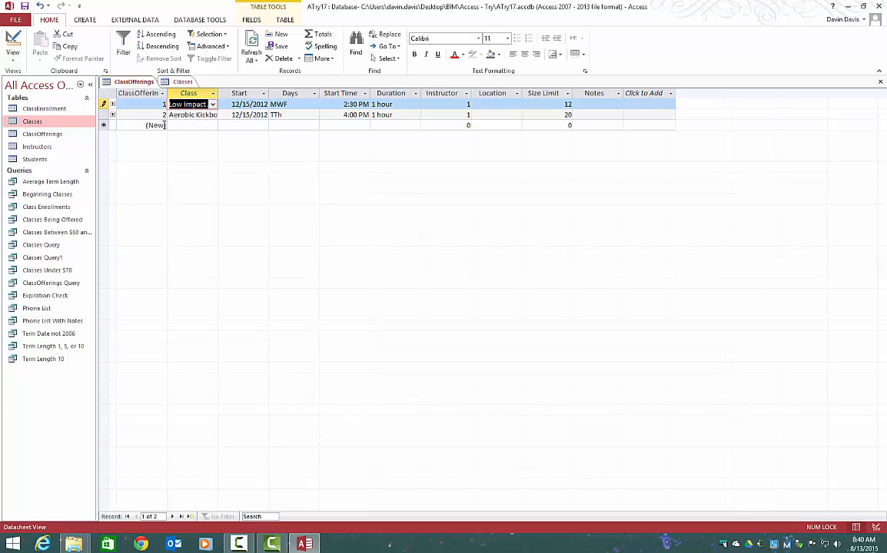
- Examine the Class choices for a new ClassOfferings record without picking one, and close all open tables
{"action": "left_click", "coordinate": [187, 124]}
{"action": "left_click", "coordinate": [214, 125]}
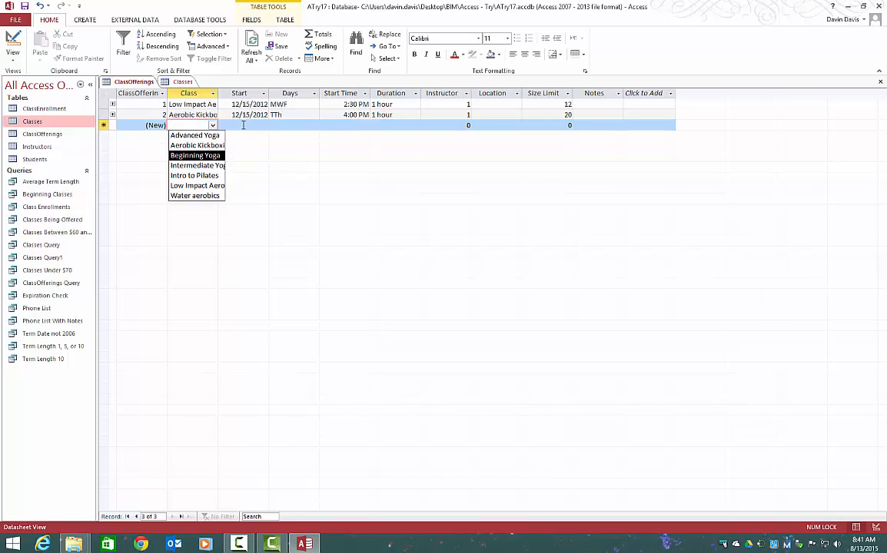
{"action": "left_click", "coordinate": [350, 161]}
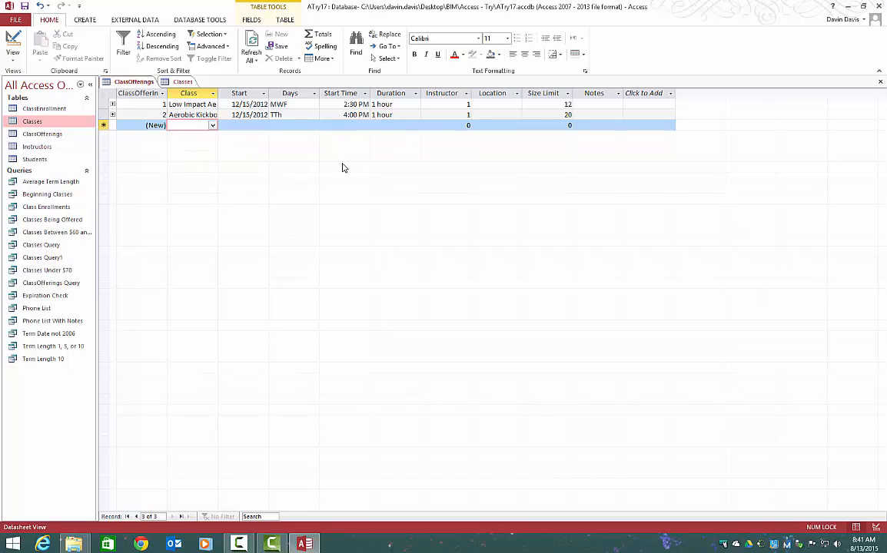
{"action": "right_click", "coordinate": [151, 86]}
{"action": "left_click", "coordinate": [166, 118]}
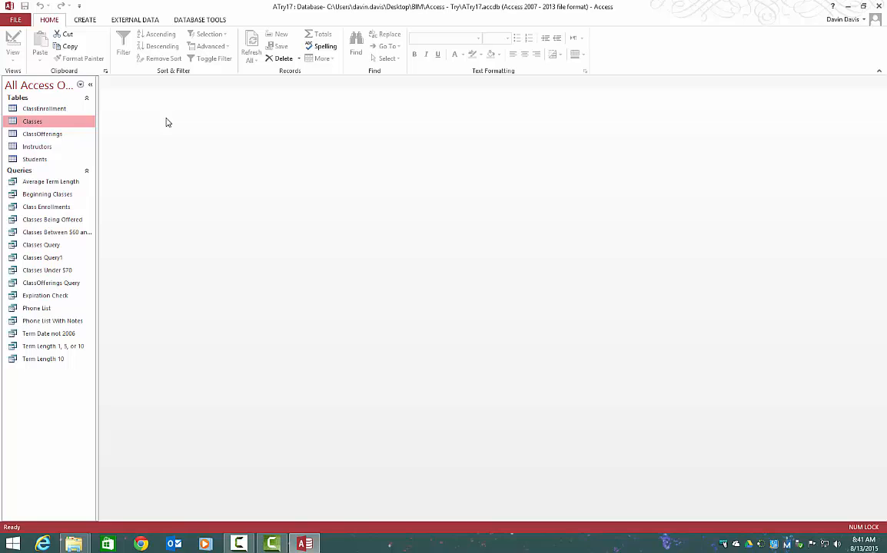
- Open Instructors in Design View and start the Lookup Wizard for the Locations field, with typed-in values
{"action": "right_click", "coordinate": [52, 146]}
{"action": "left_click", "coordinate": [64, 164]}
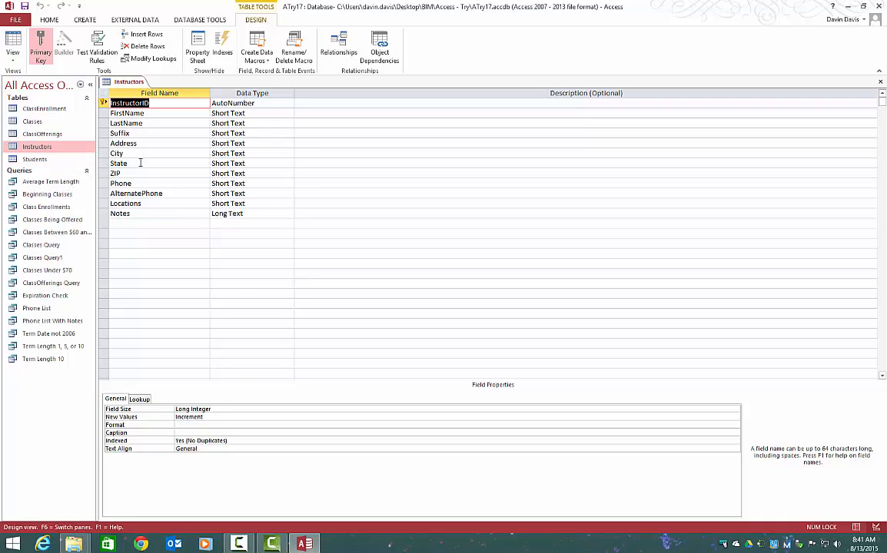
{"action": "left_click", "coordinate": [264, 203]}
{"action": "left_click", "coordinate": [289, 204]}
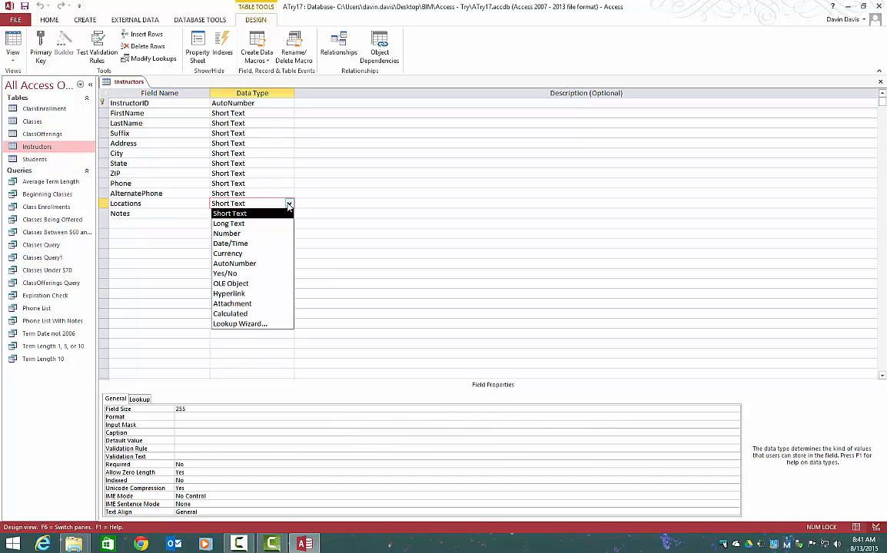
{"action": "left_click", "coordinate": [279, 324]}
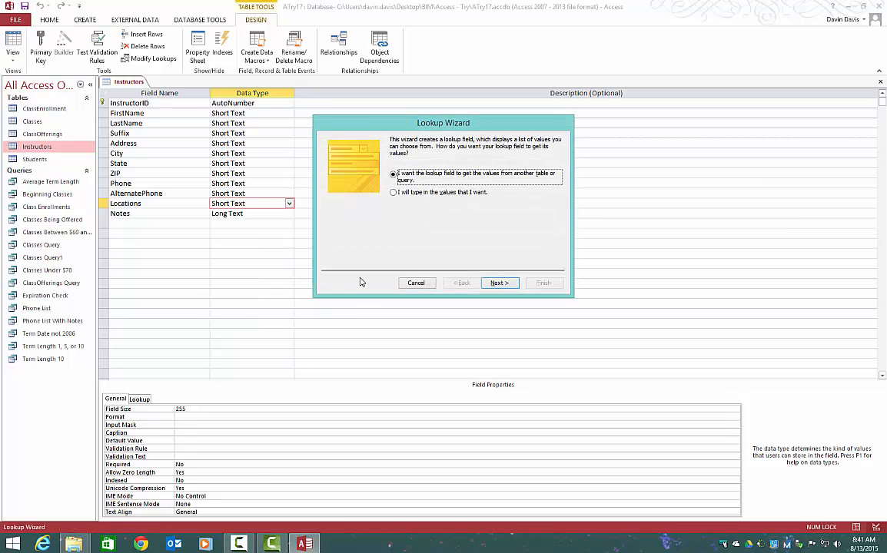
{"action": "left_click", "coordinate": [395, 192]}
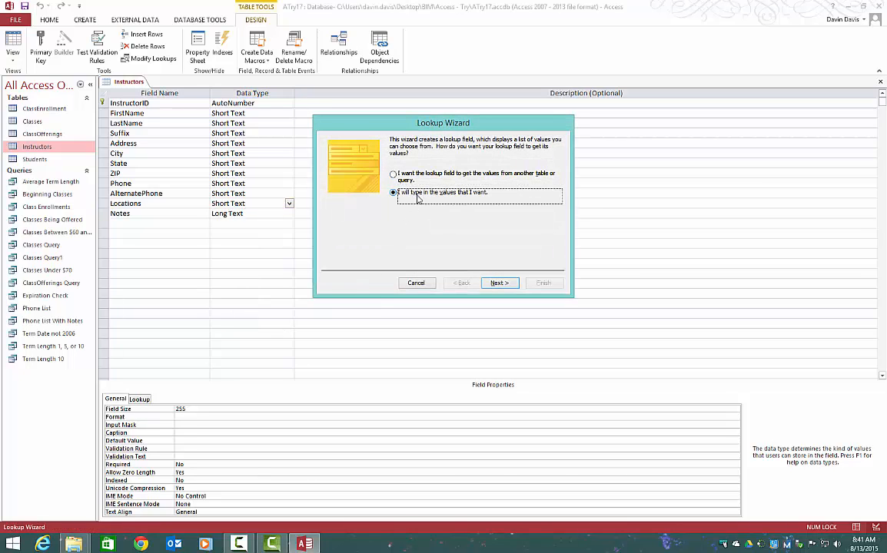
{"action": "left_click", "coordinate": [499, 284]}
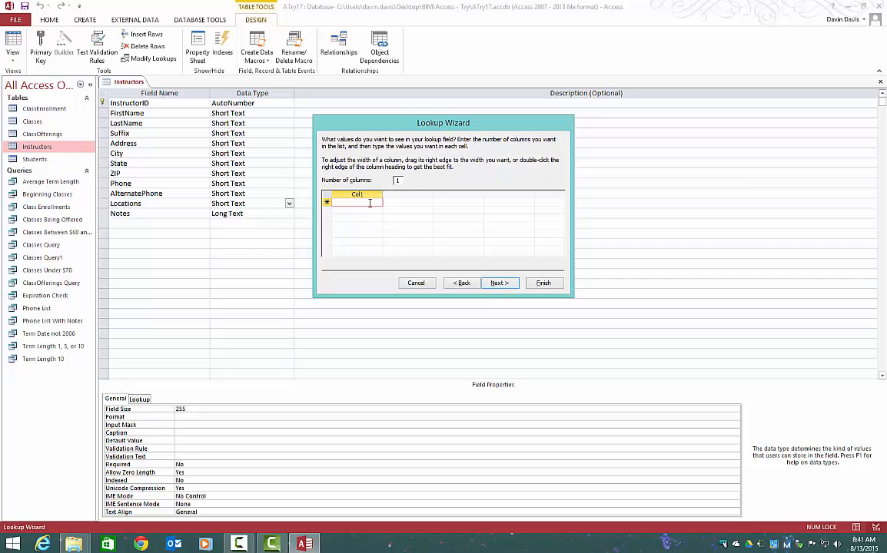
- Enter Downtown, Millbrook, Glendale and Fairfield as the values of the single-column Locations list
{"action": "type", "text": "Downtown"}
{"action": "key", "text": "Return"}
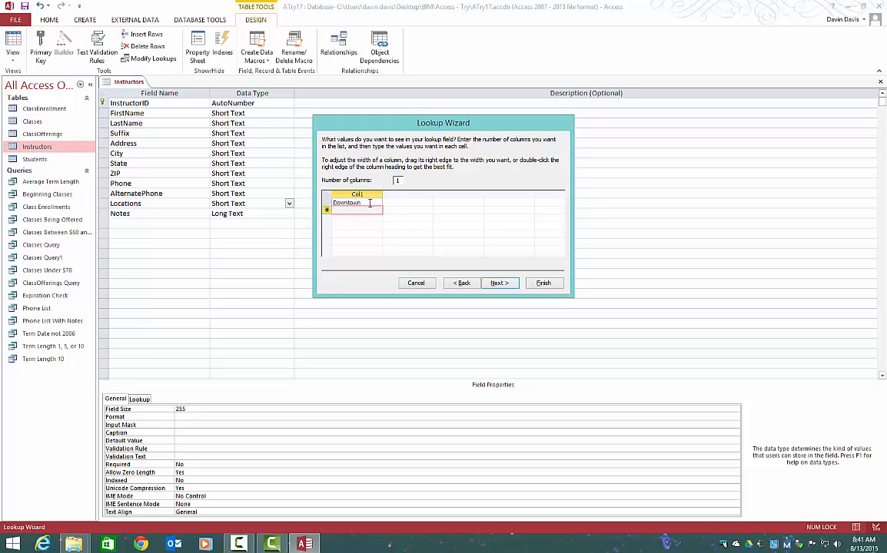
{"action": "type", "text": "Millbrook"}
{"action": "key", "text": "Return"}
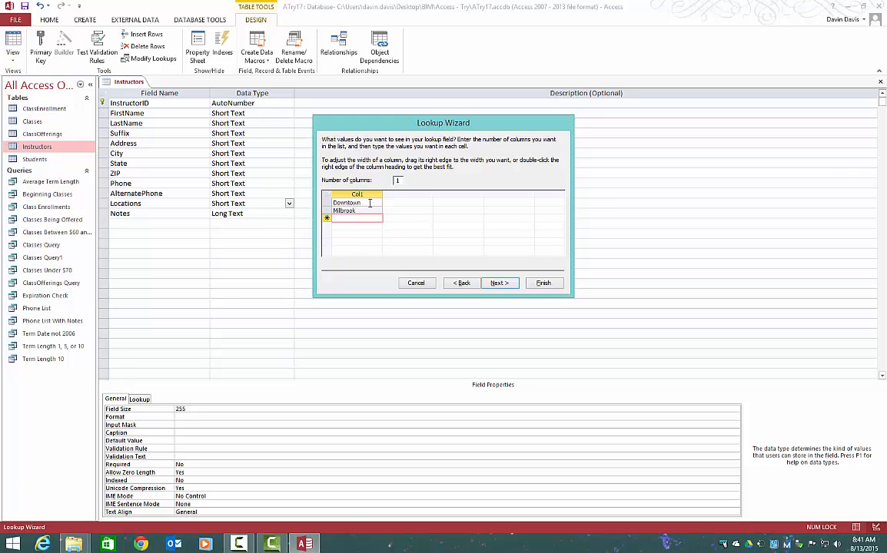
{"action": "type", "text": "Glendale"}
{"action": "key", "text": "Return"}
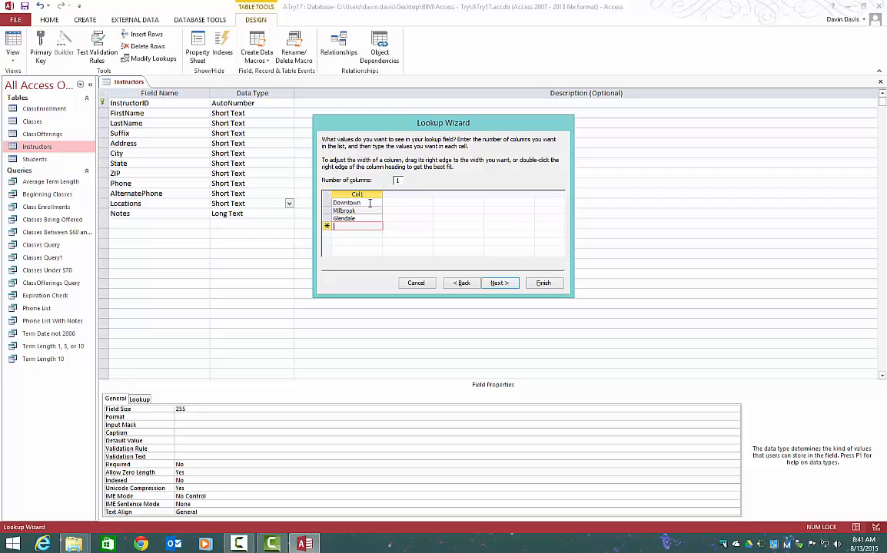
{"action": "type", "text": "Fairfield"}
{"action": "left_click", "coordinate": [505, 284]}
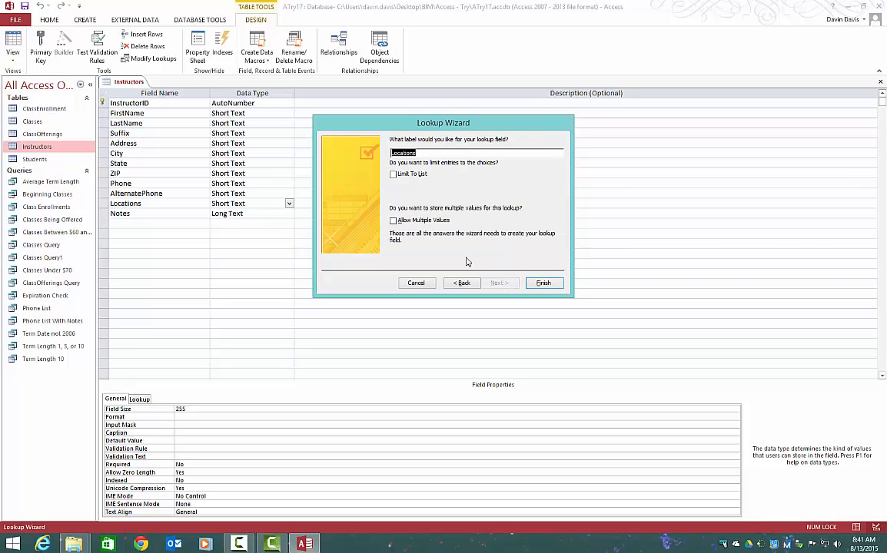
- Finish the Locations lookup with multiple values allowed, and save the Instructors table while switching to Datasheet View
{"action": "left_click", "coordinate": [393, 220]}
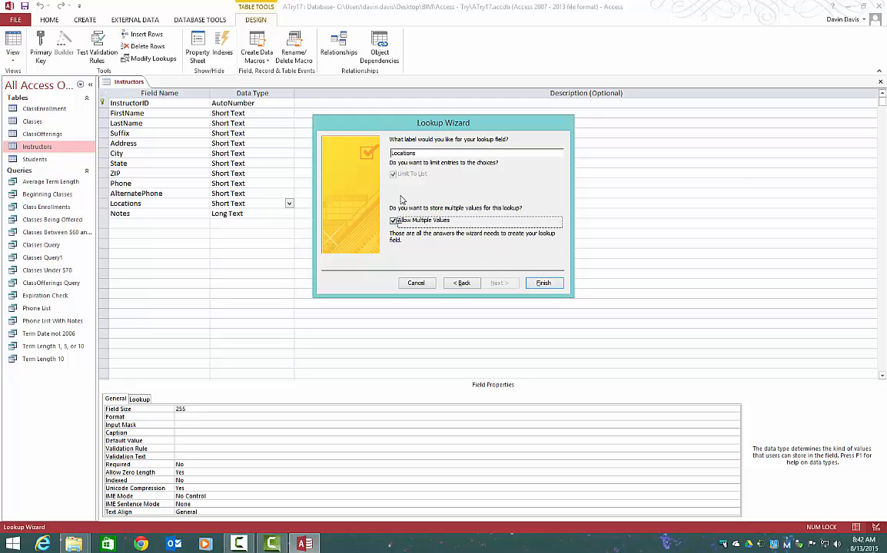
{"action": "left_click", "coordinate": [395, 223]}
{"action": "left_click", "coordinate": [395, 222]}
{"action": "left_click", "coordinate": [543, 283]}
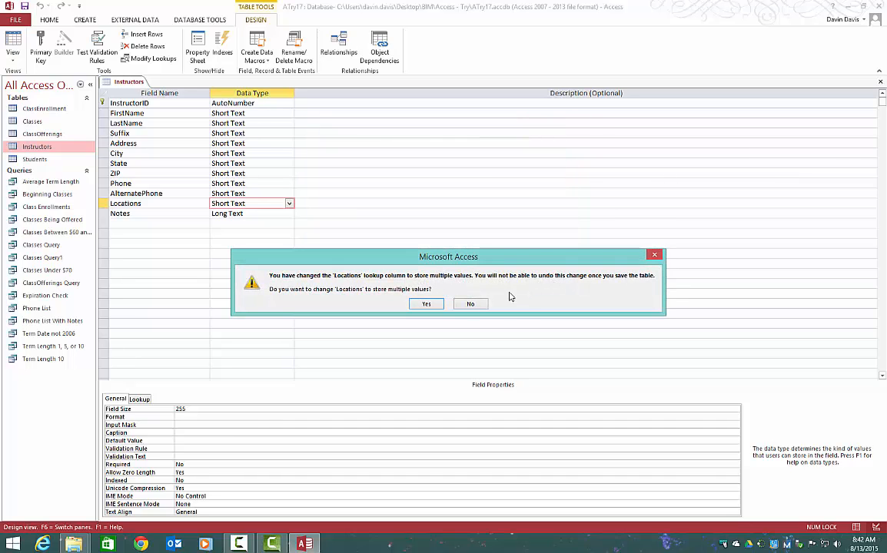
{"action": "left_click", "coordinate": [426, 305]}
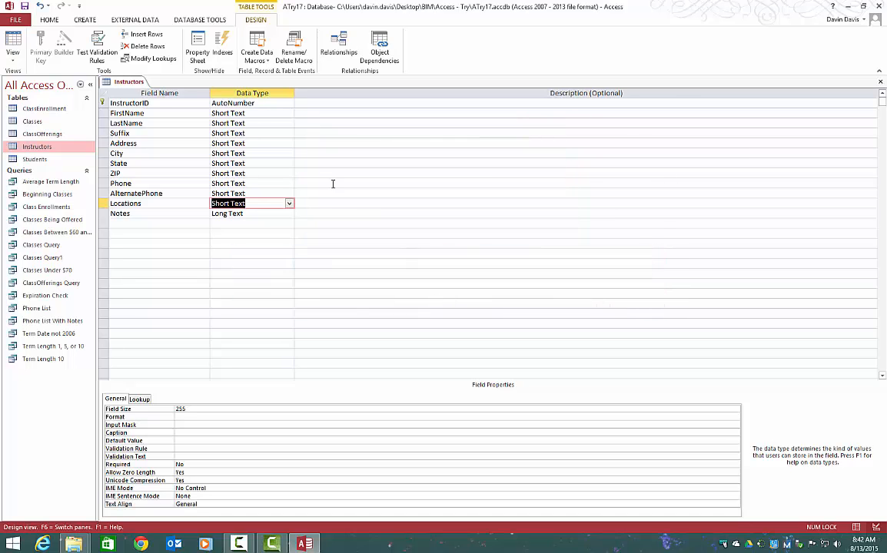
{"action": "left_click", "coordinate": [13, 46]}
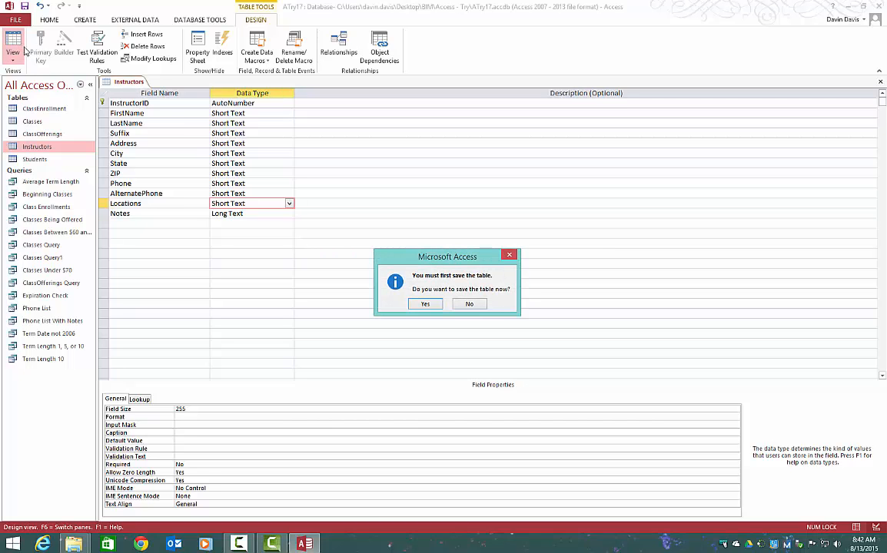
{"action": "left_click", "coordinate": [421, 304]}
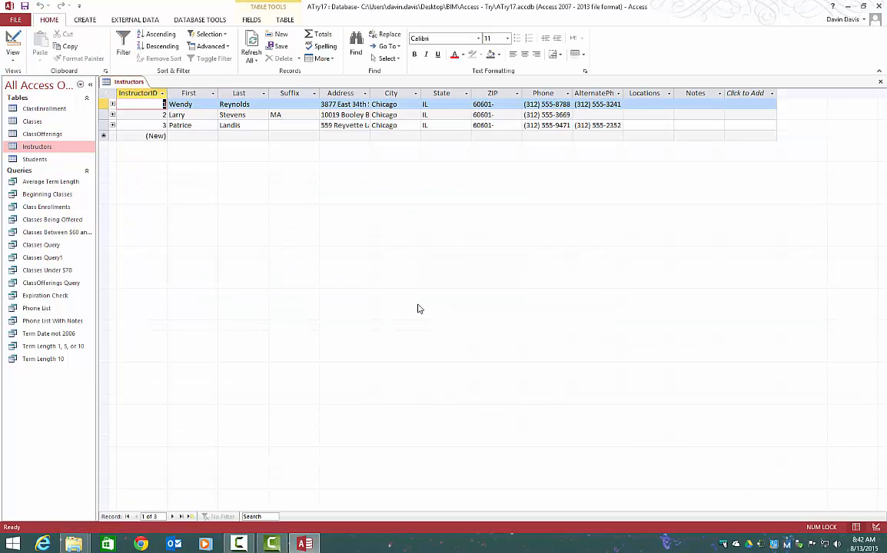
- Assign Downtown and Fairfield as the Locations of the first instructor record
{"action": "left_click", "coordinate": [653, 105]}
{"action": "left_click", "coordinate": [669, 106]}
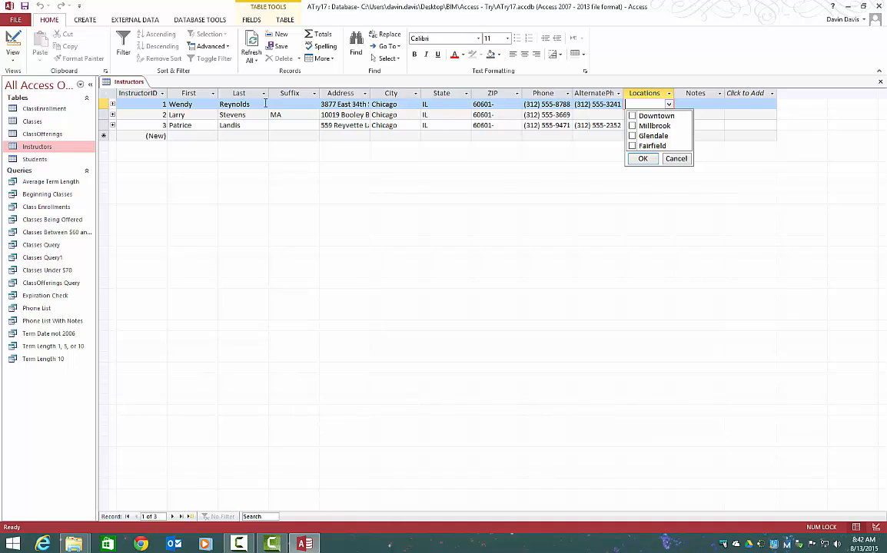
{"action": "left_click", "coordinate": [632, 146]}
{"action": "left_click", "coordinate": [642, 158]}
{"action": "left_click", "coordinate": [669, 106]}
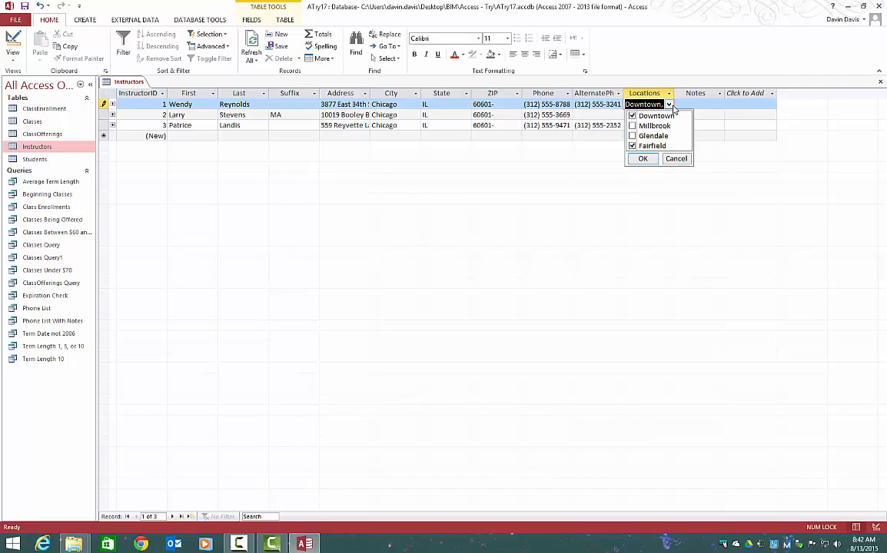
{"action": "left_click", "coordinate": [671, 105]}
- Examine the Locations choices for the second instructor record and close the list without choosing any
{"action": "left_click", "coordinate": [654, 114]}
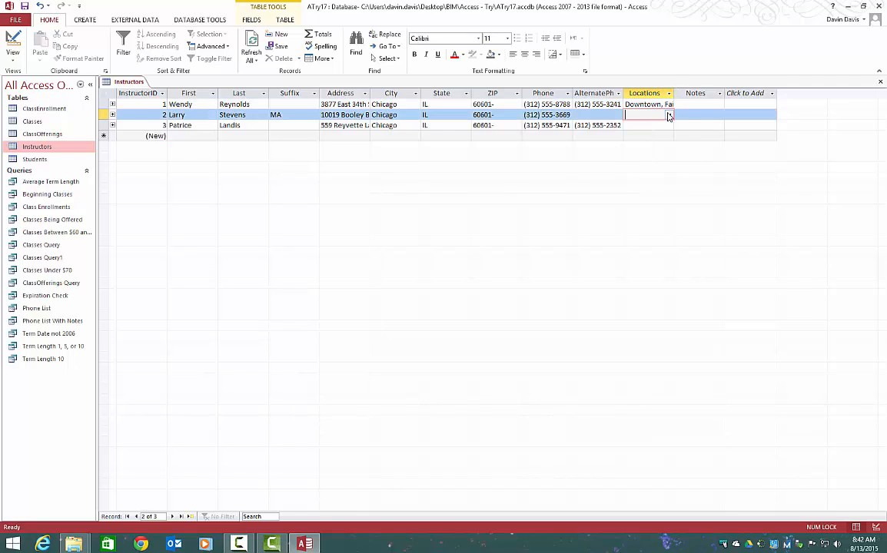
{"action": "left_click", "coordinate": [668, 115]}
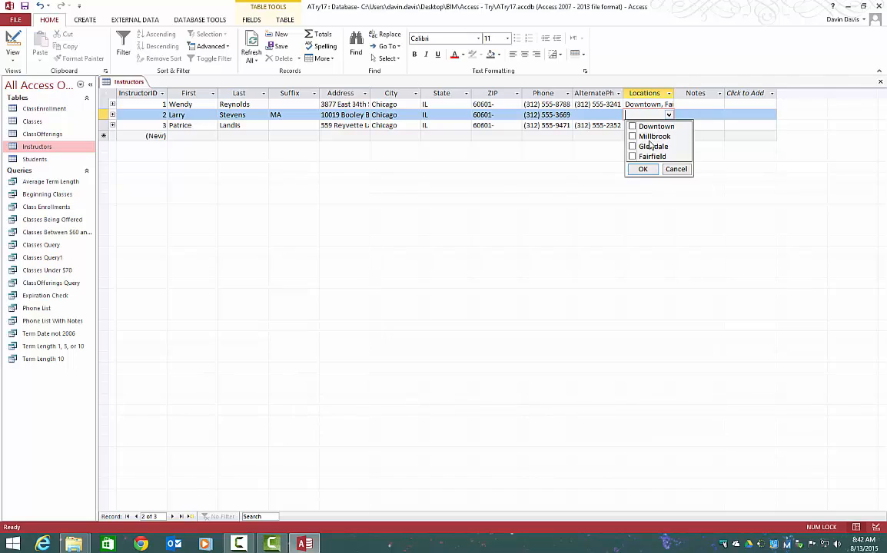
{"action": "left_click", "coordinate": [520, 190]}
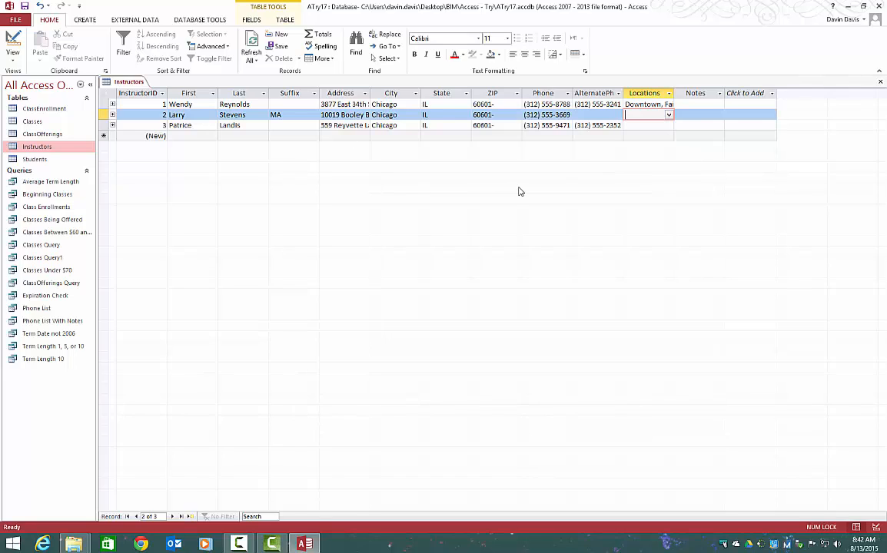